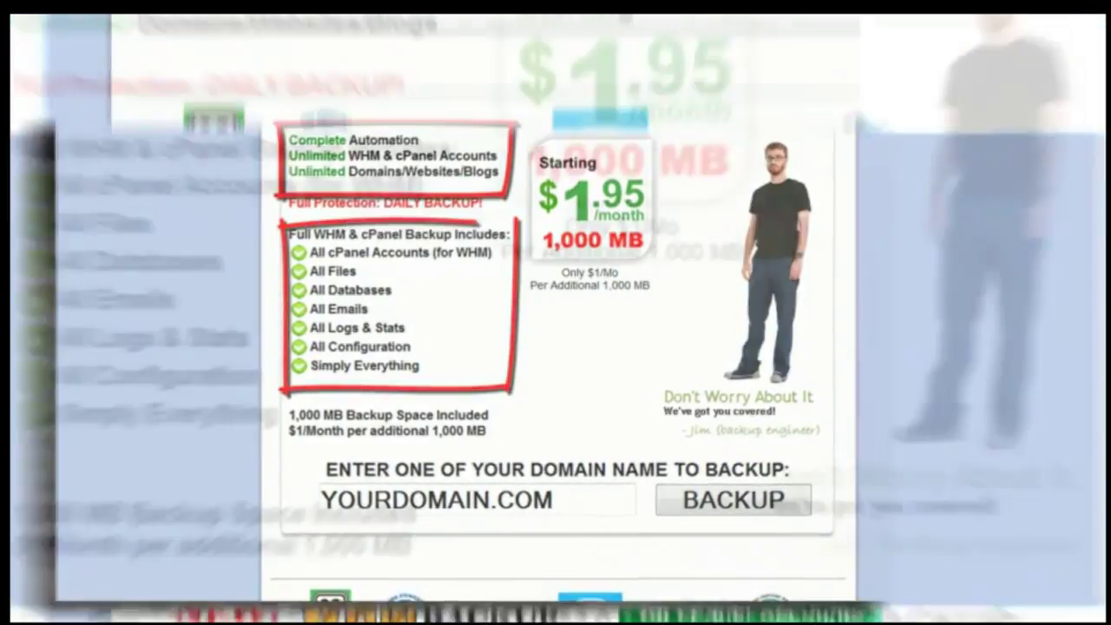
Enter SITEAUTOBACKUP.COM as the domain to back up in the WHM Backup promo.
click(626, 502)
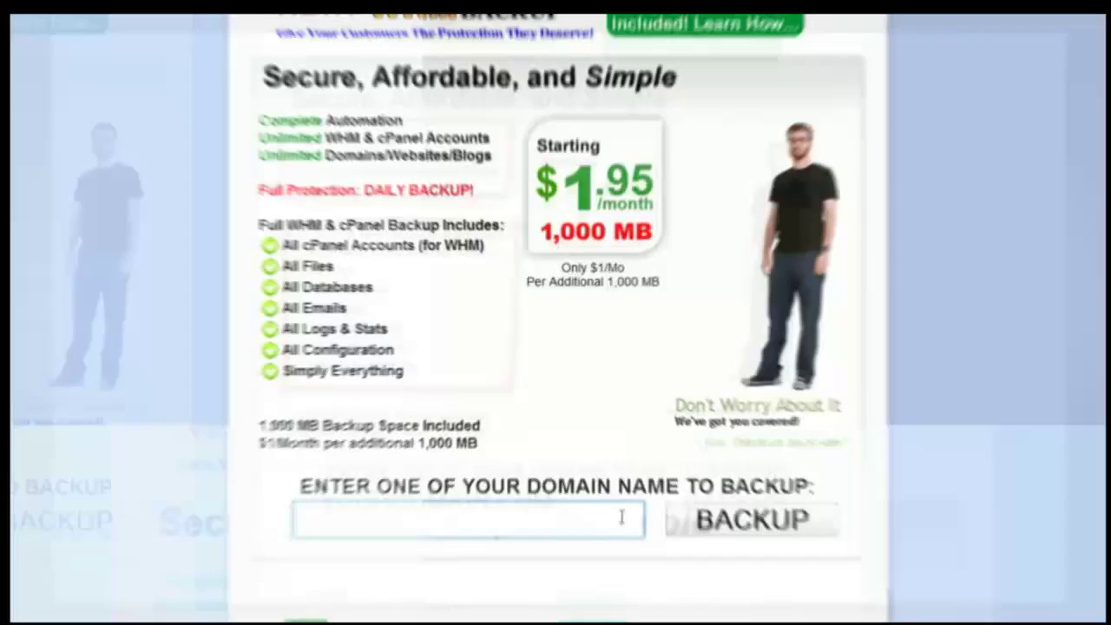
text(SITEAUTOBACKUP.)
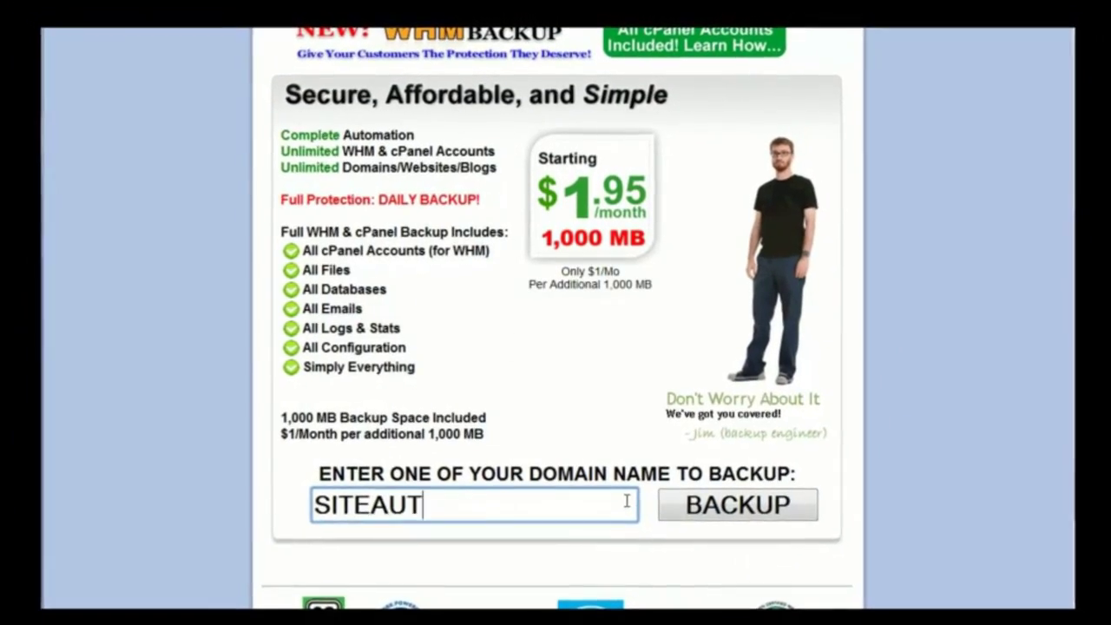
text(COM)
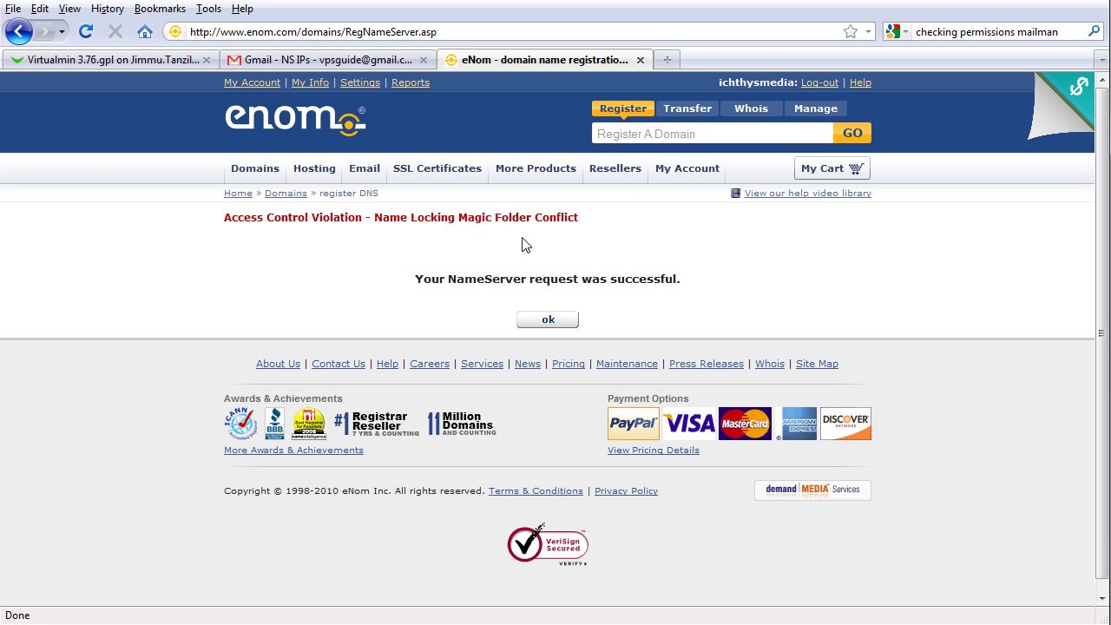
Register nameserver ns4.joyrideclick.com with IP 96.0.255.134 and acknowledge the success message.
click(548, 321)
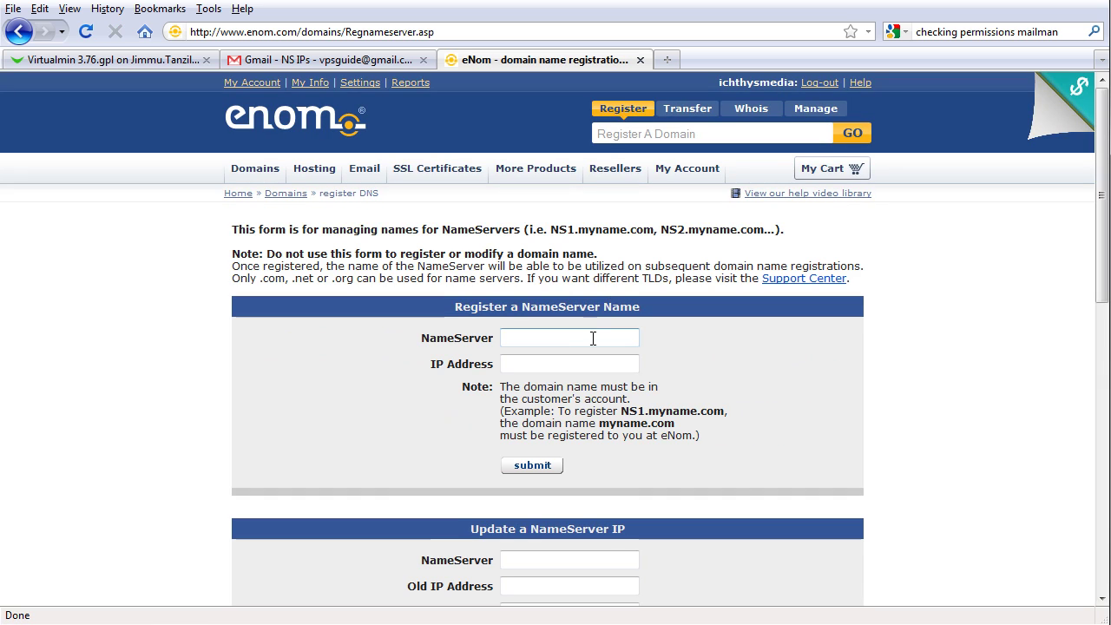
click(599, 338)
text(ns)
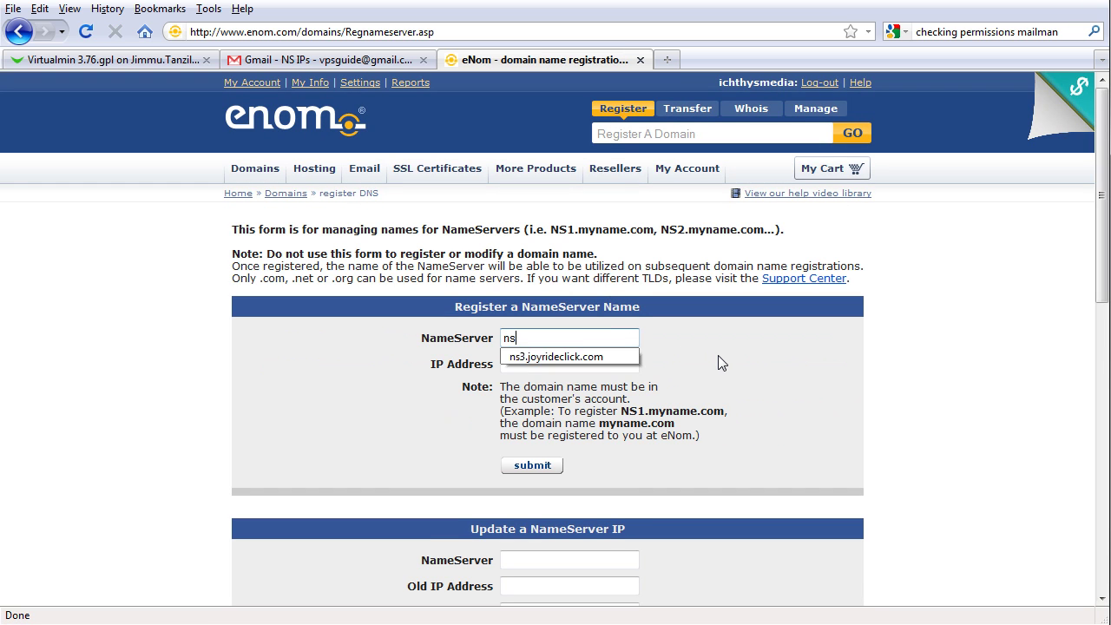
text(4.joyr)
key(BackSpace)
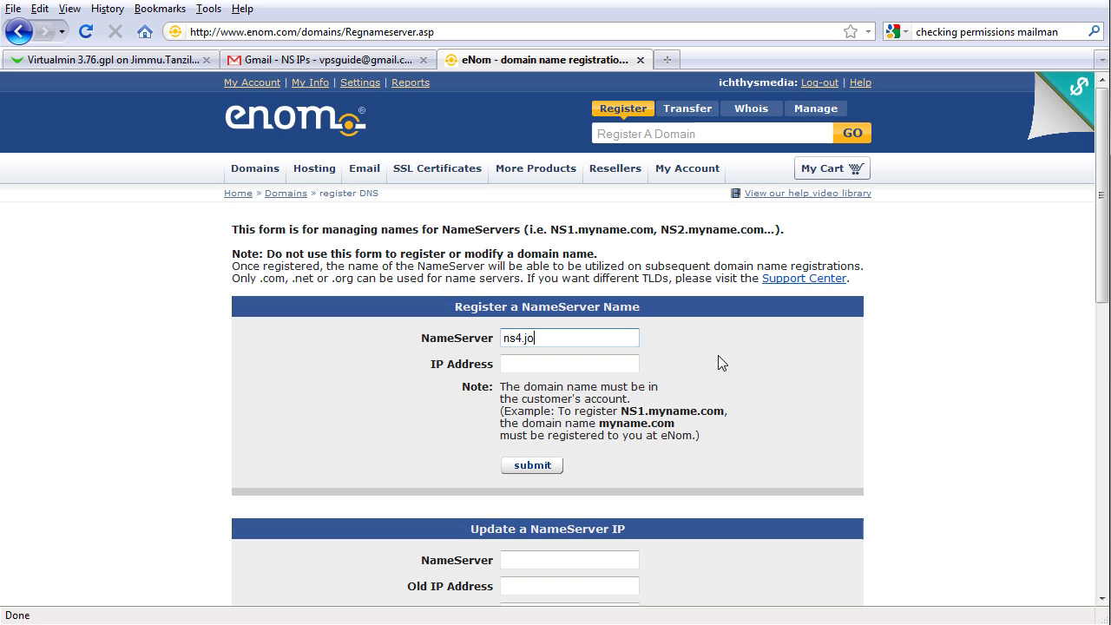
text(yrideclick.com)
key(Tab)
text(96.0.255.134)
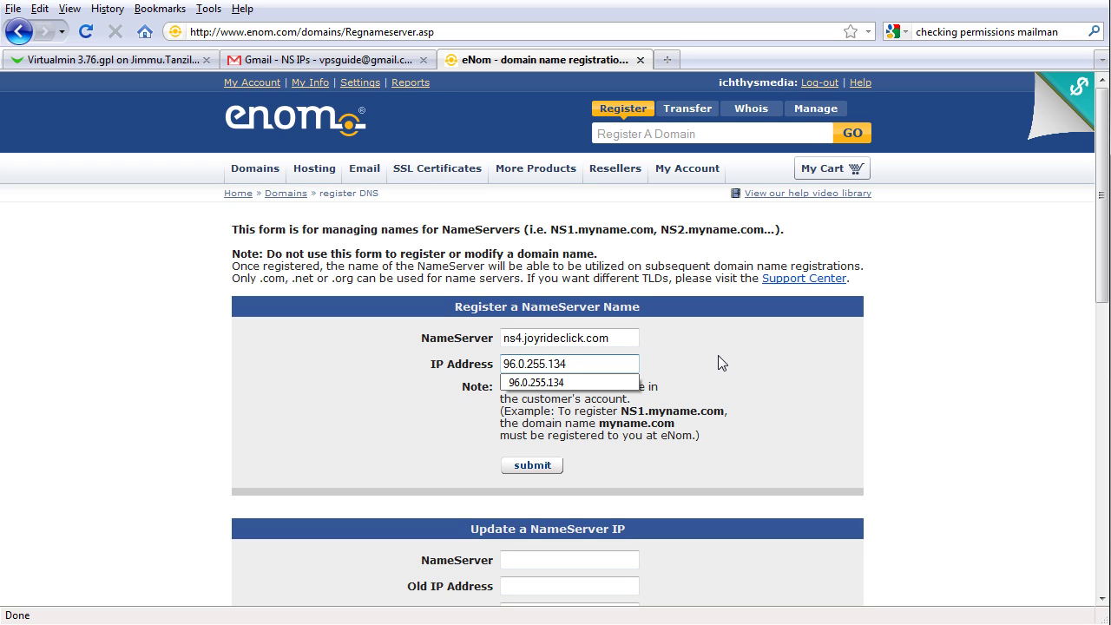
key(Escape)
click(533, 467)
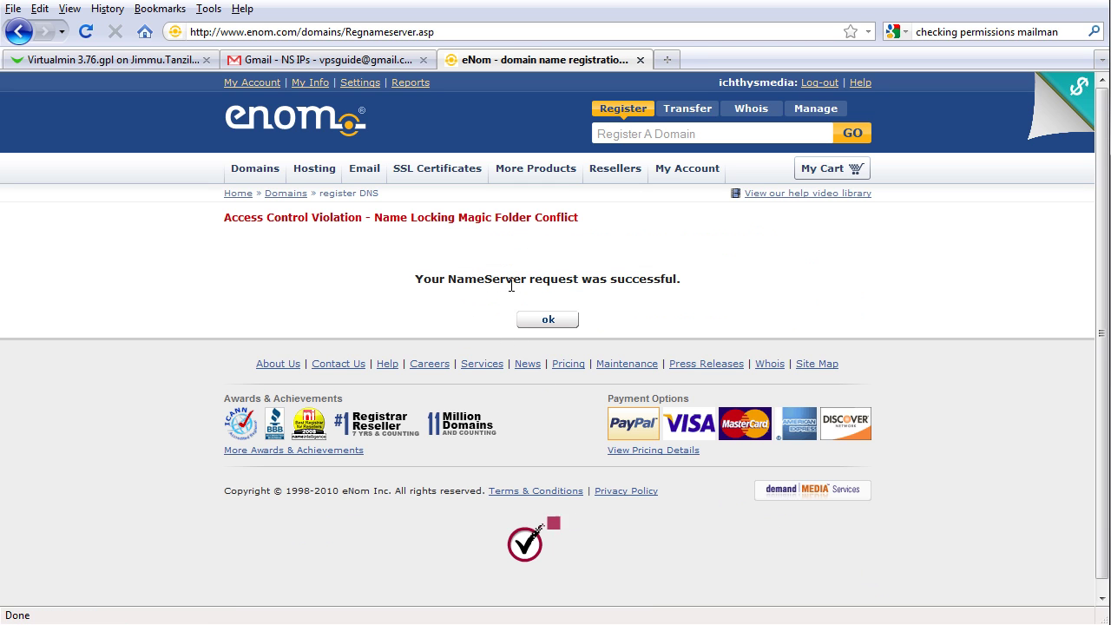
click(547, 322)
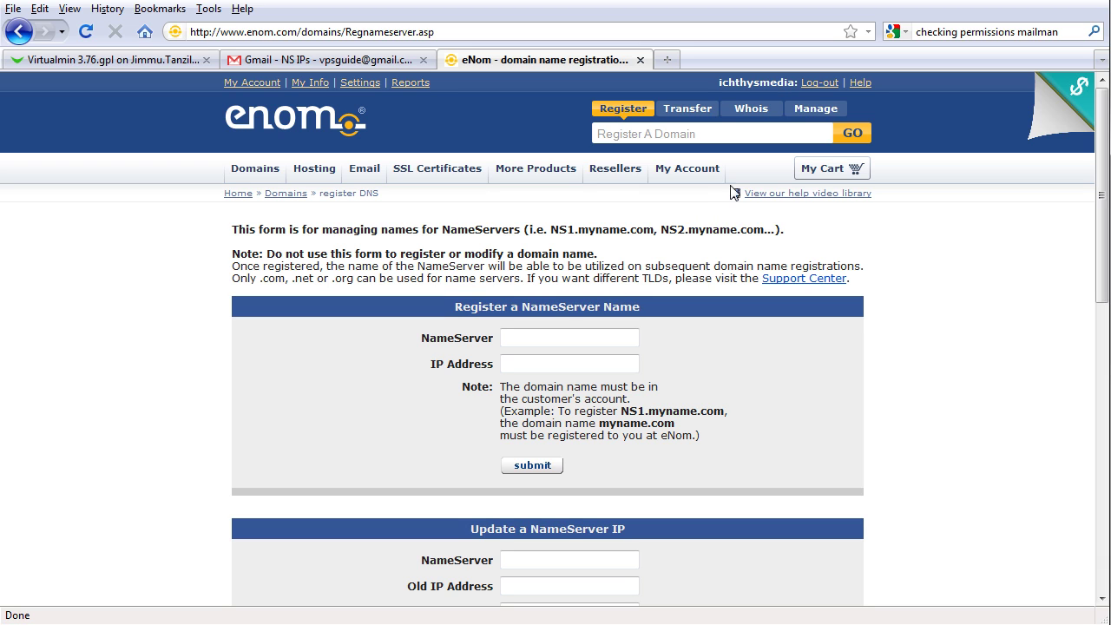
Look up joyrideclick.com under Manage and open its domain management page.
click(752, 136)
click(807, 110)
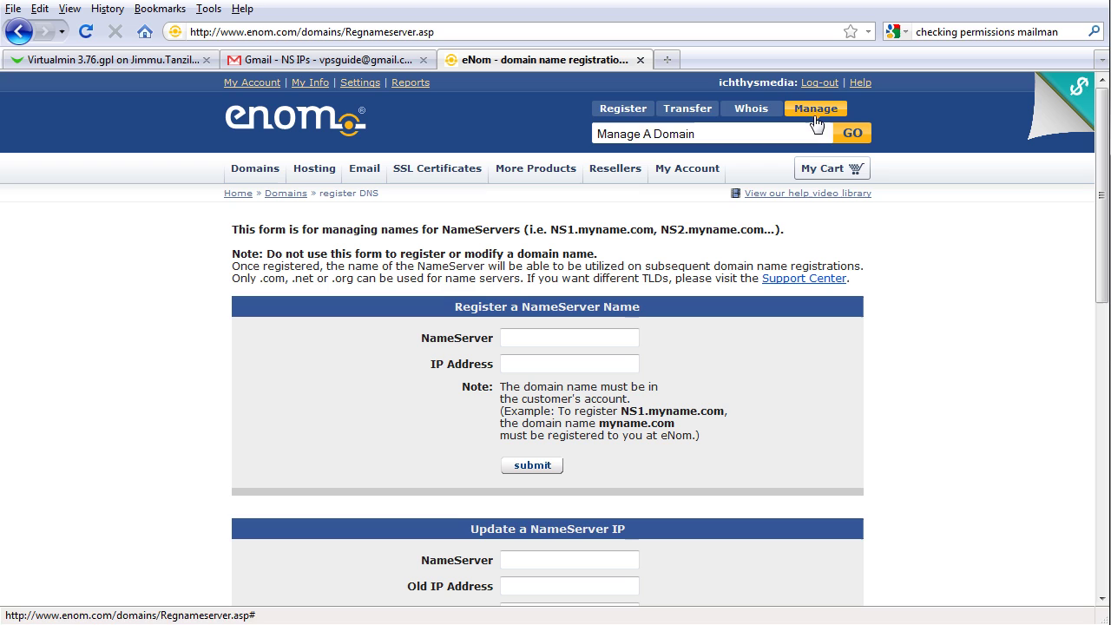
text(joyri)
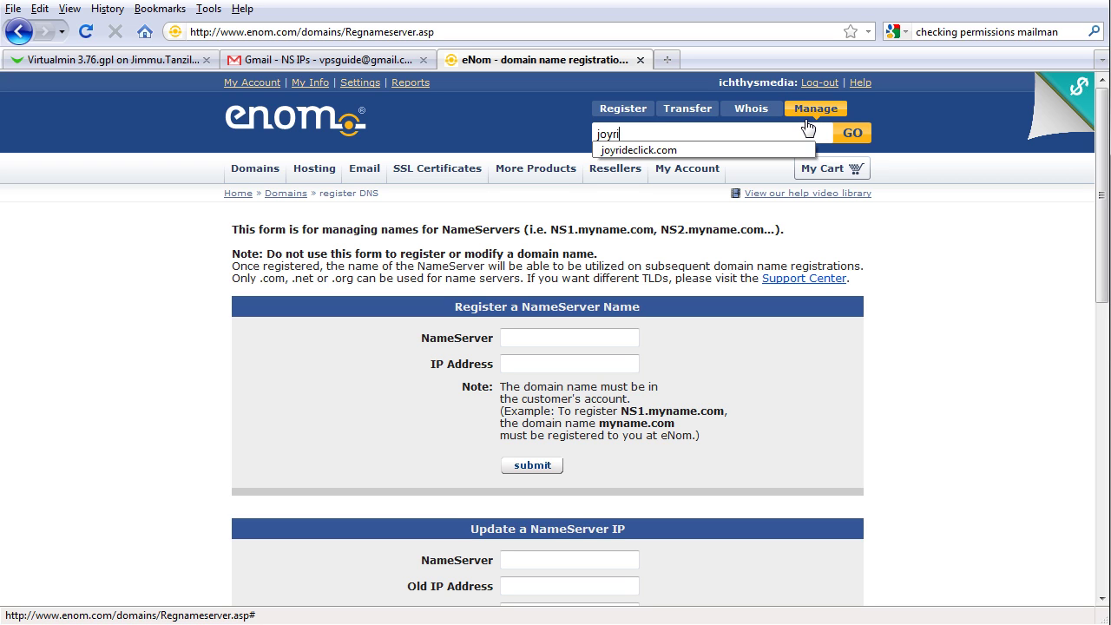
key(Down)
key(Return)
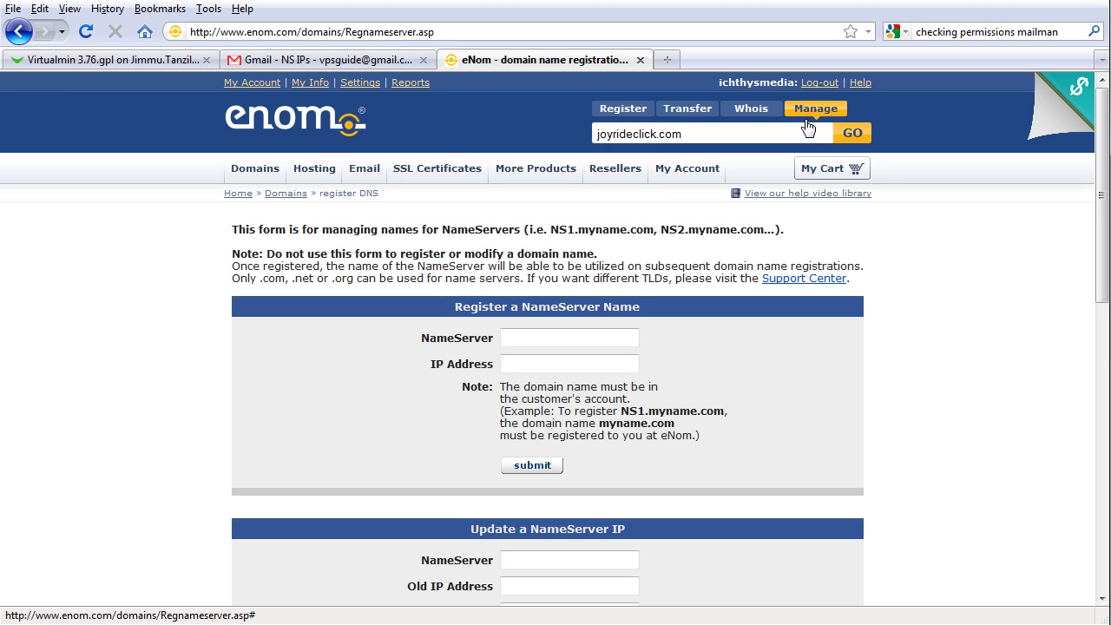
click(854, 138)
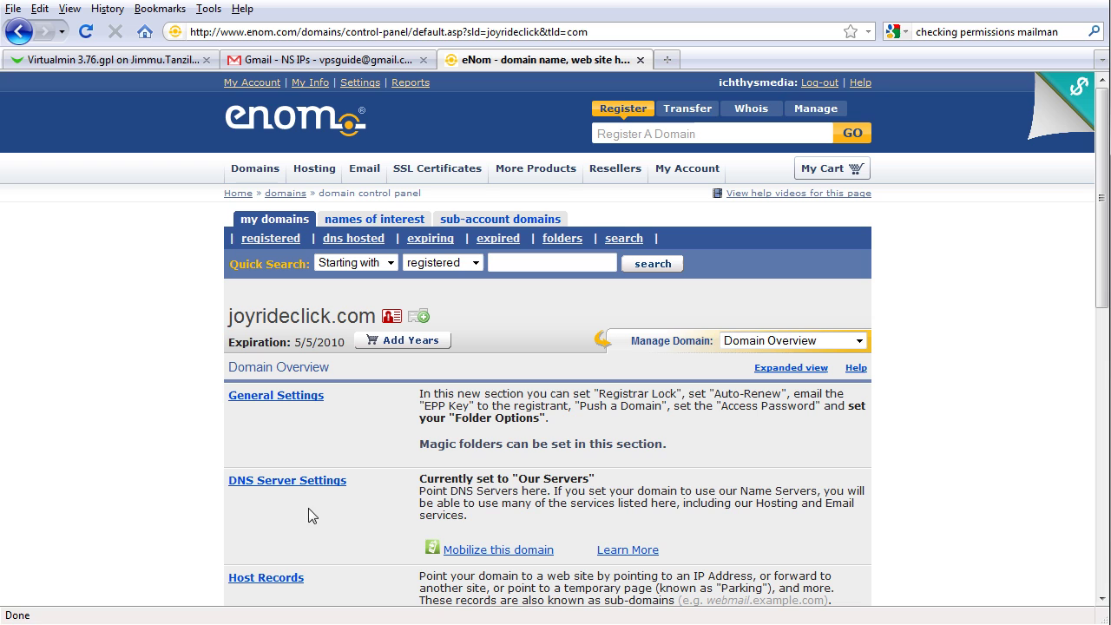
In DNS Server Settings, choose Custom and enter ns3.joyrideclick.com and ns4.joyrideclick.com.
click(313, 491)
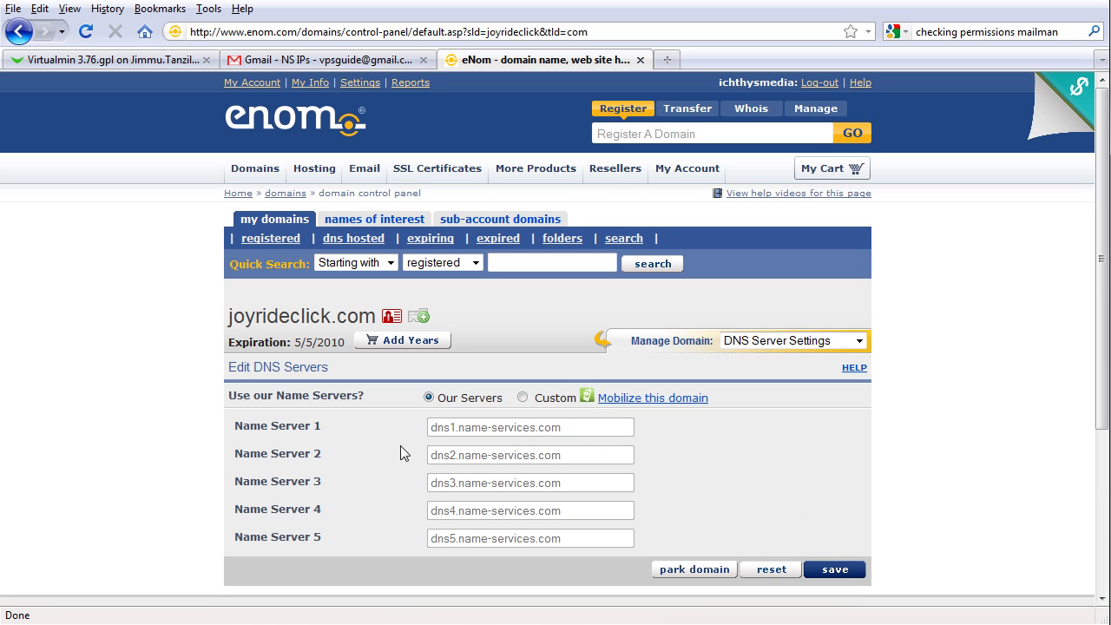
click(522, 398)
click(522, 425)
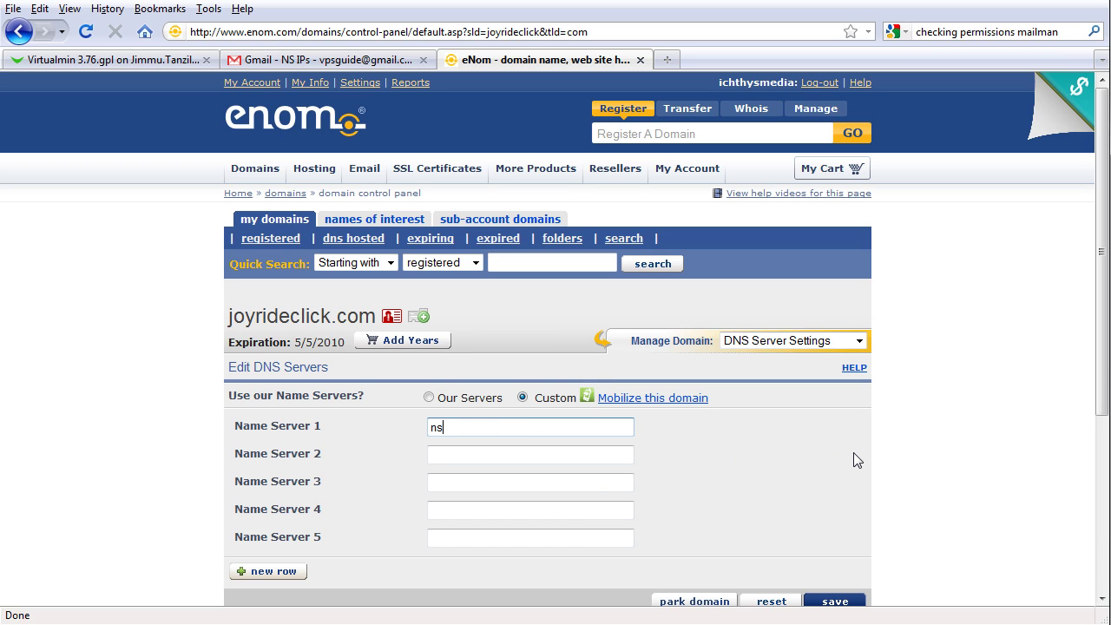
text(ns3.joyrideclick.com)
key(Tab)
text(ns)
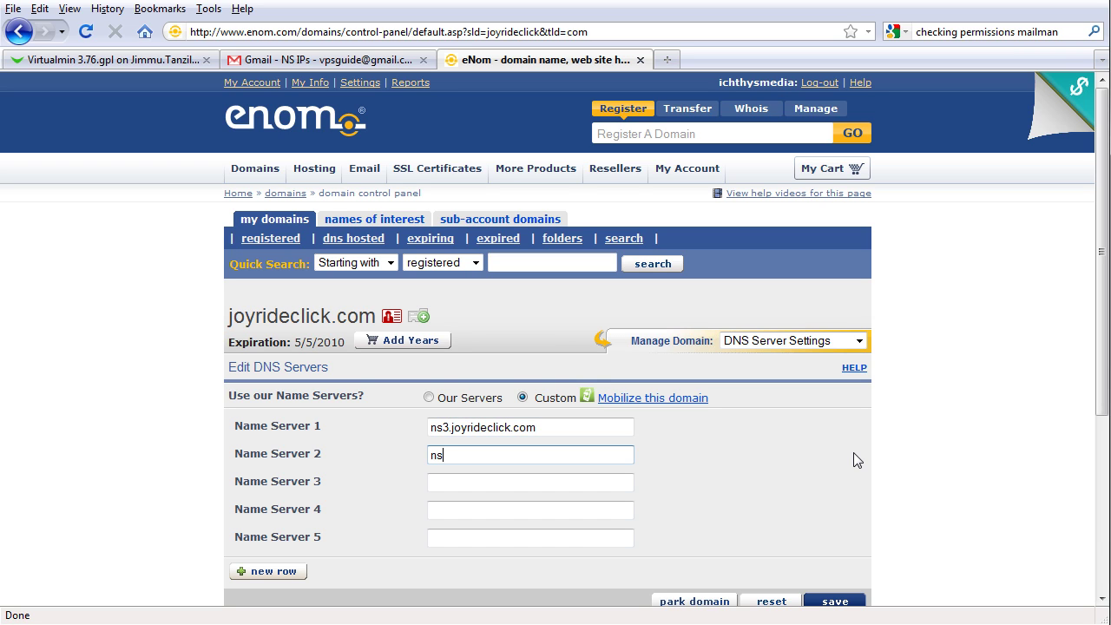
text(4.joyrideclick.com)
Check the Virtualmin server's address, then go back to eNom's DNS server settings.
click(125, 58)
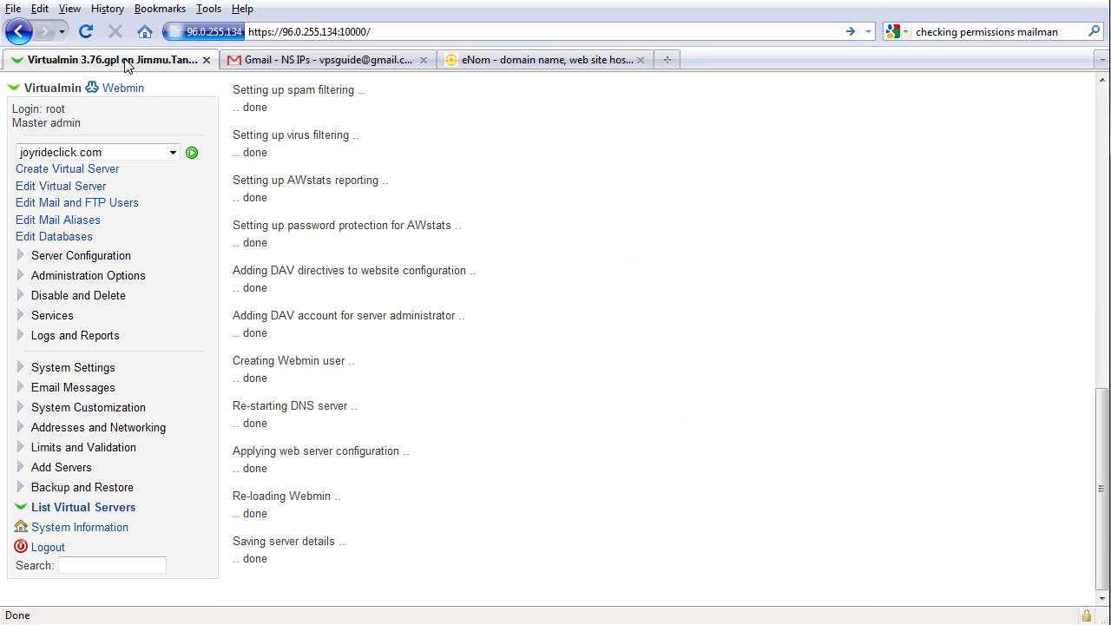
click(309, 33)
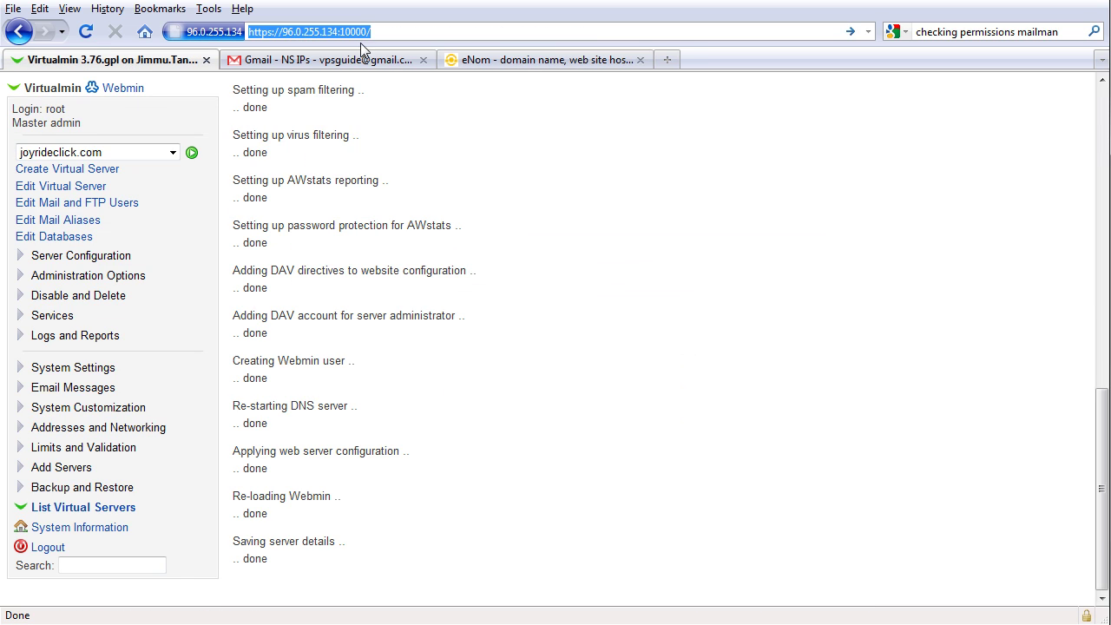
click(520, 61)
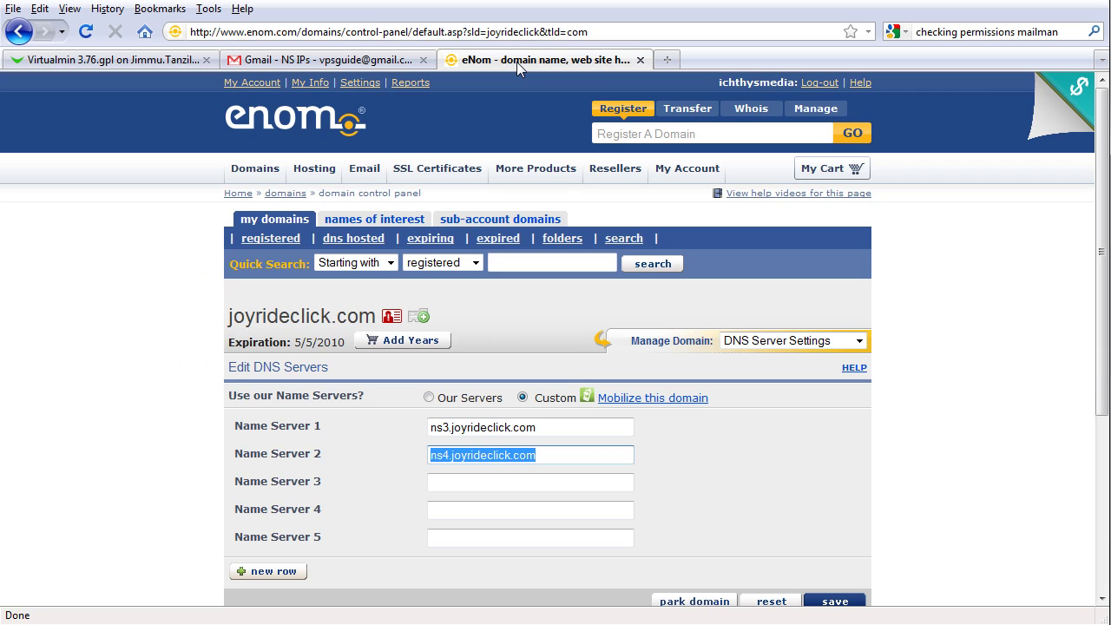
click(465, 114)
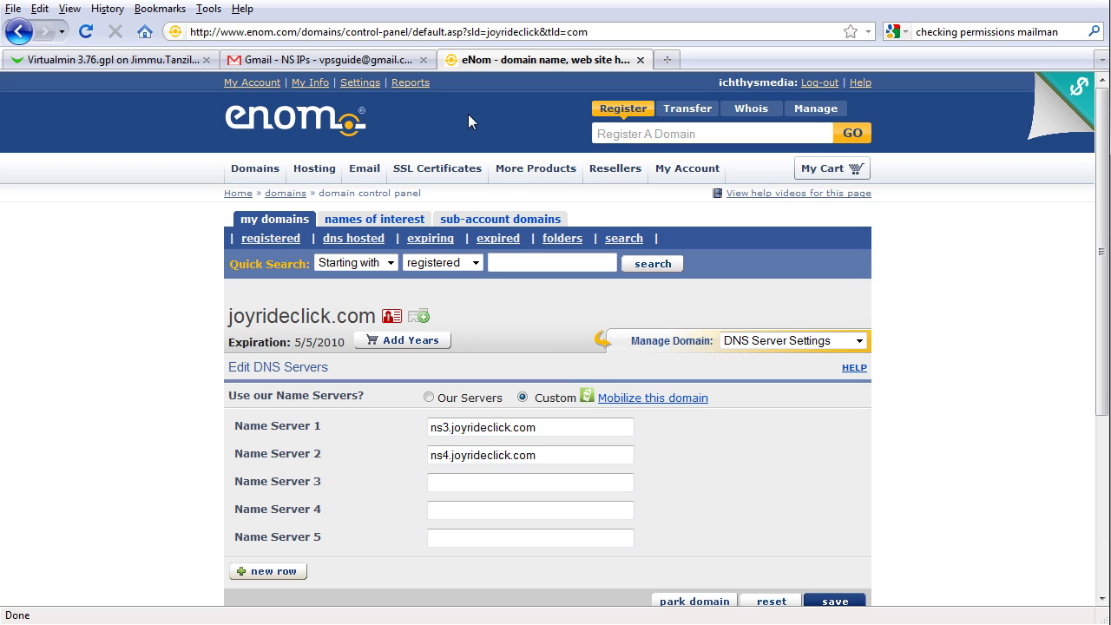
Save ns3/ns4.joyrideclick.com as custom name servers, confirm, and inspect the name-locking error.
click(533, 428)
click(561, 455)
scroll(564, 457, down, 1)
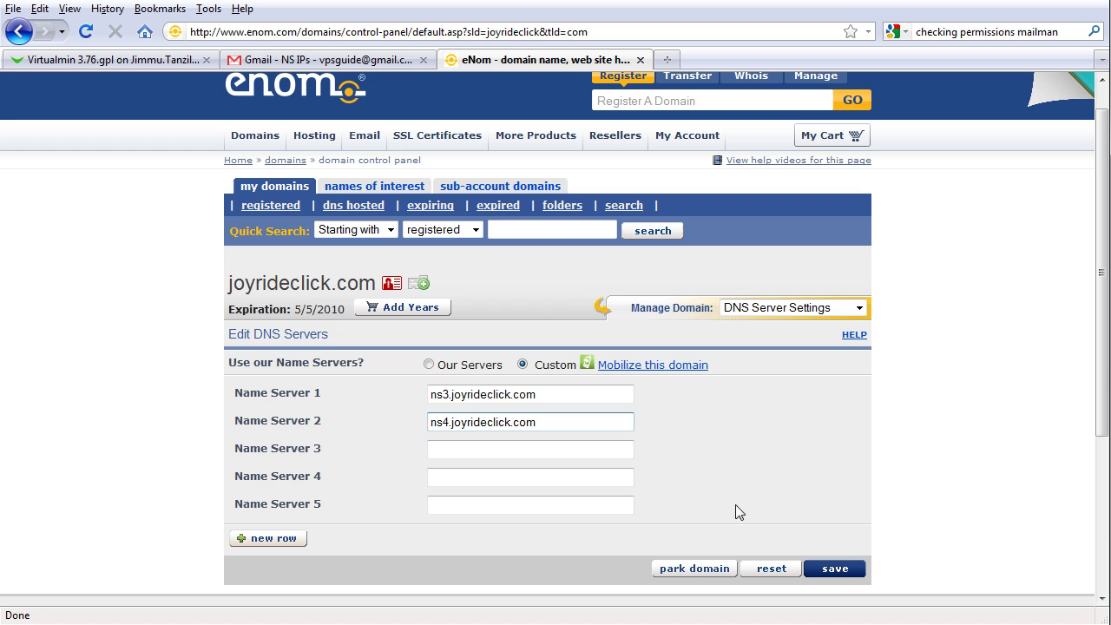
click(836, 569)
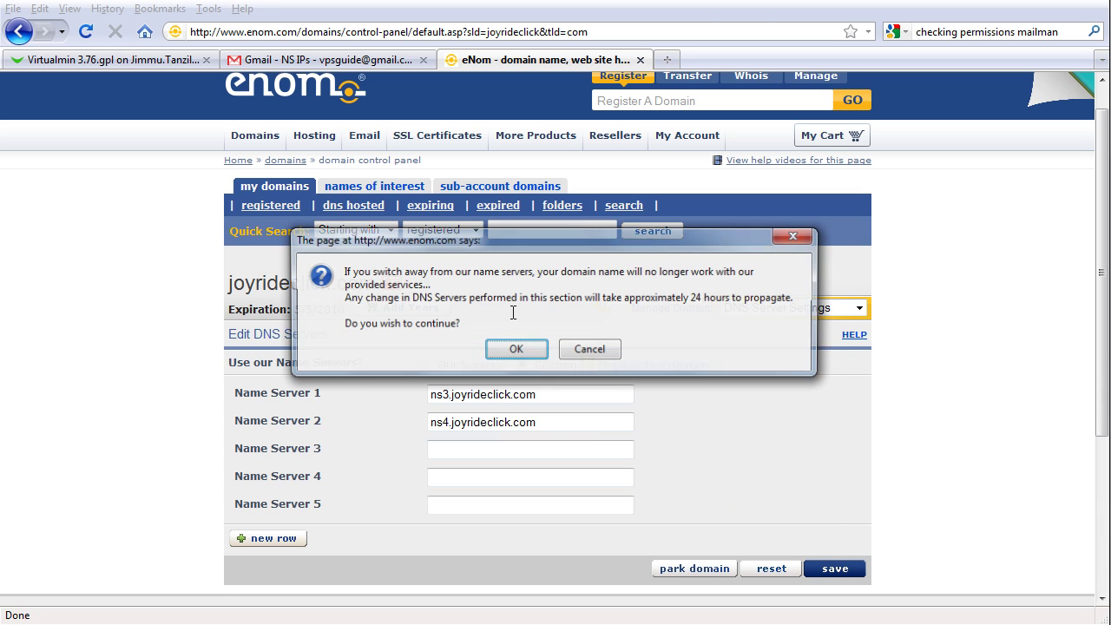
click(525, 350)
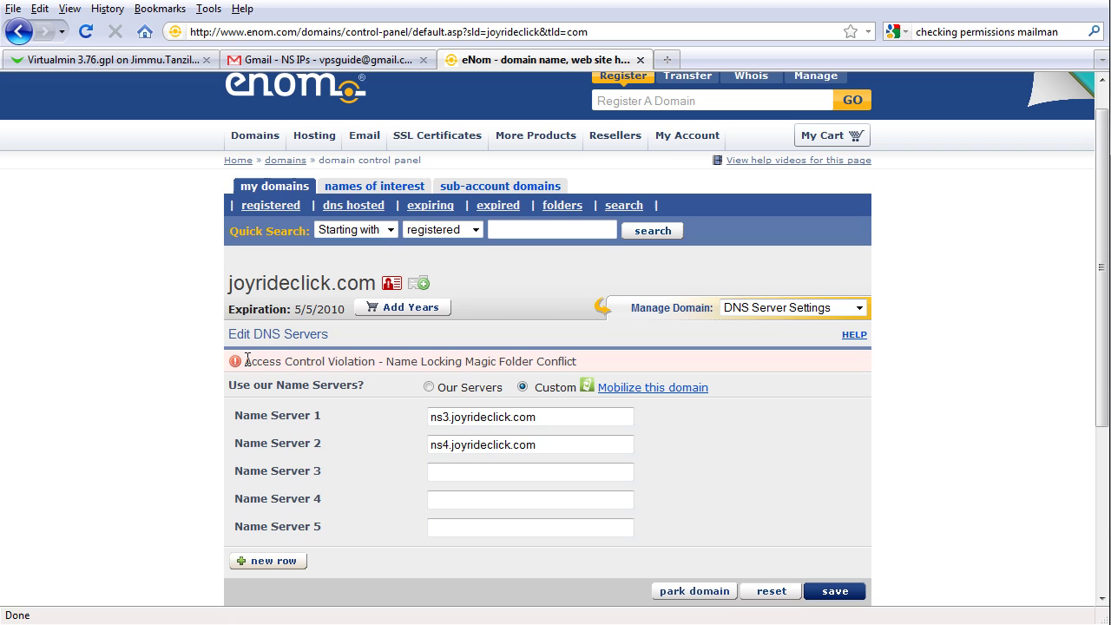
drag(244, 363, 578, 365)
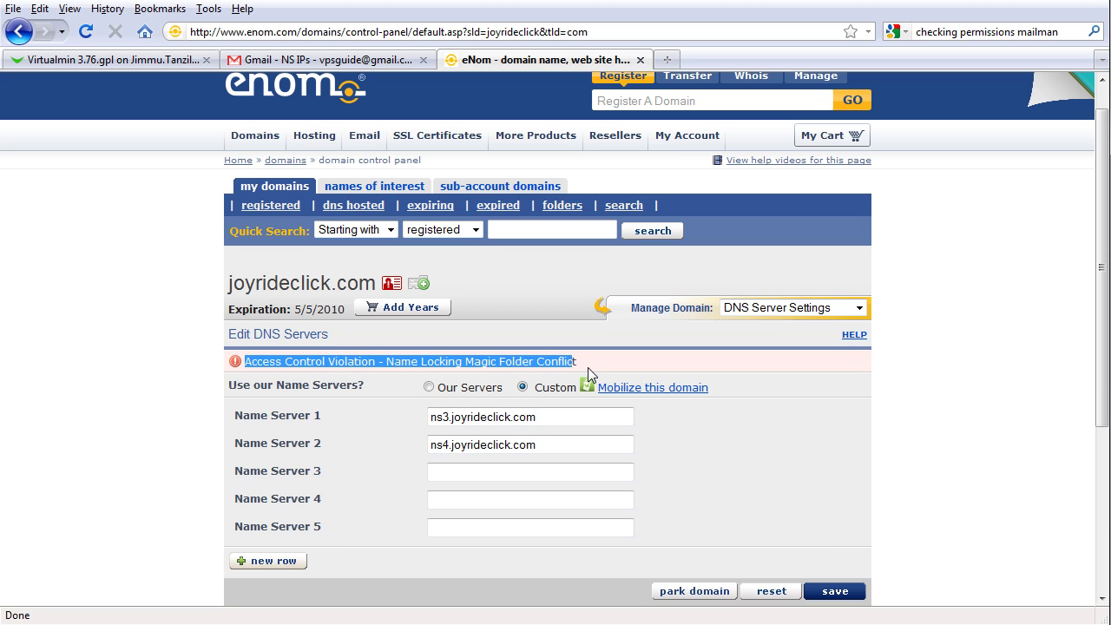
click(587, 367)
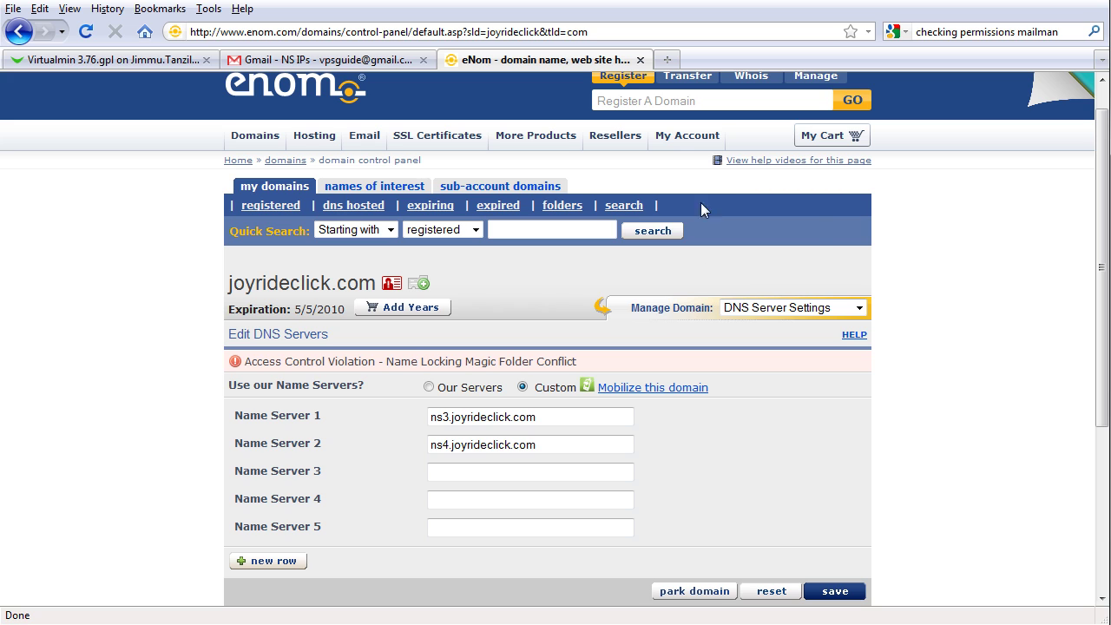
Go to demodemo.com in a new tab and open its hosting tutorials catalogue.
click(668, 59)
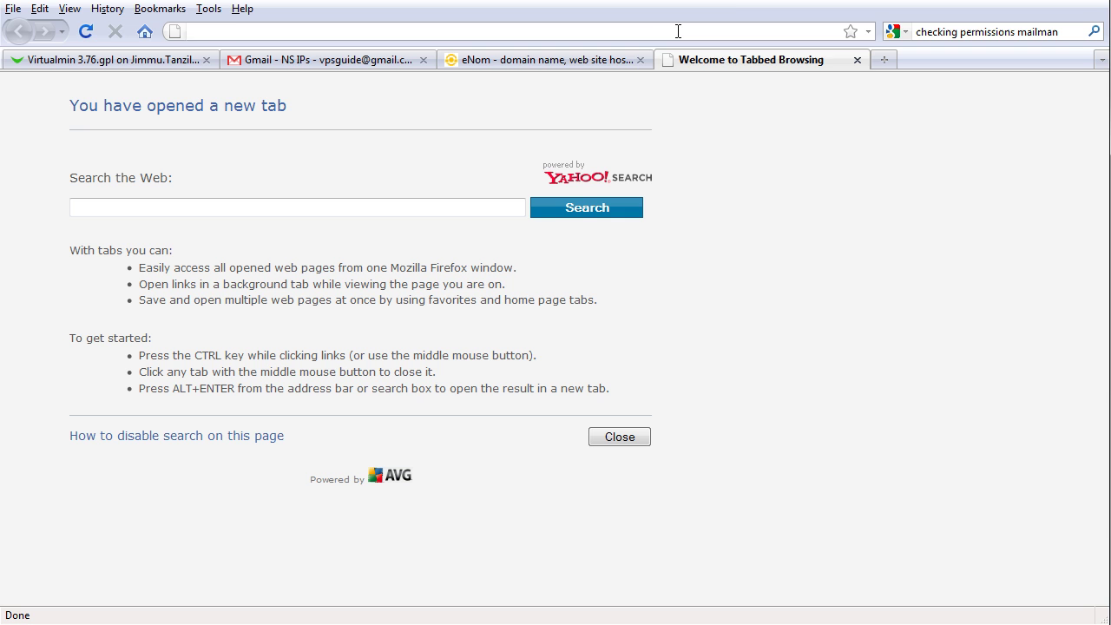
text(demodemo)
key(ctrl+Return)
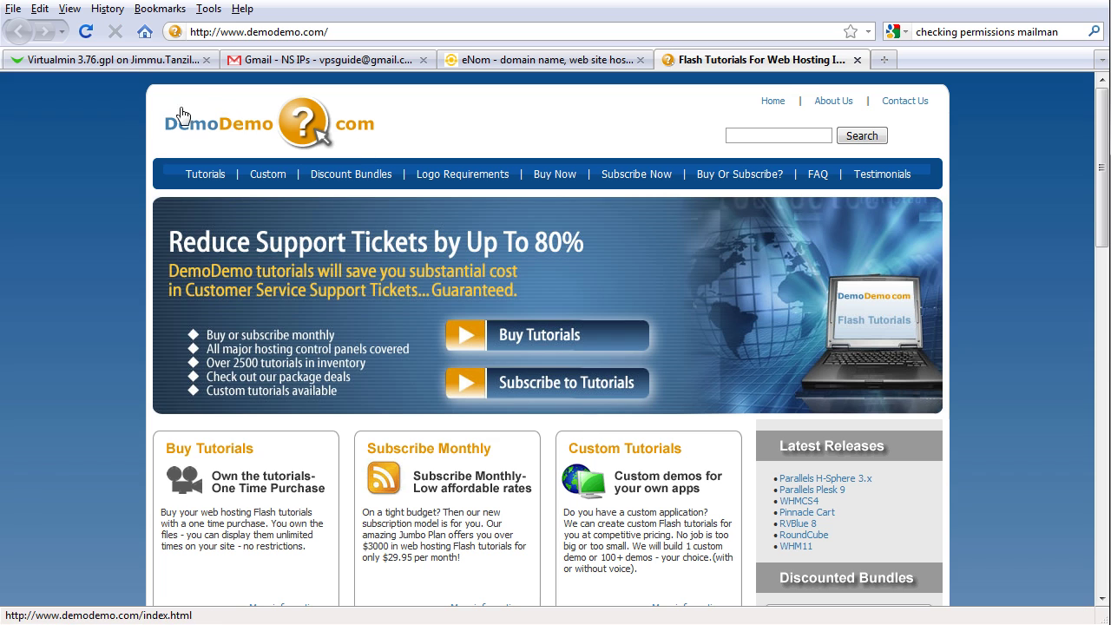
click(214, 176)
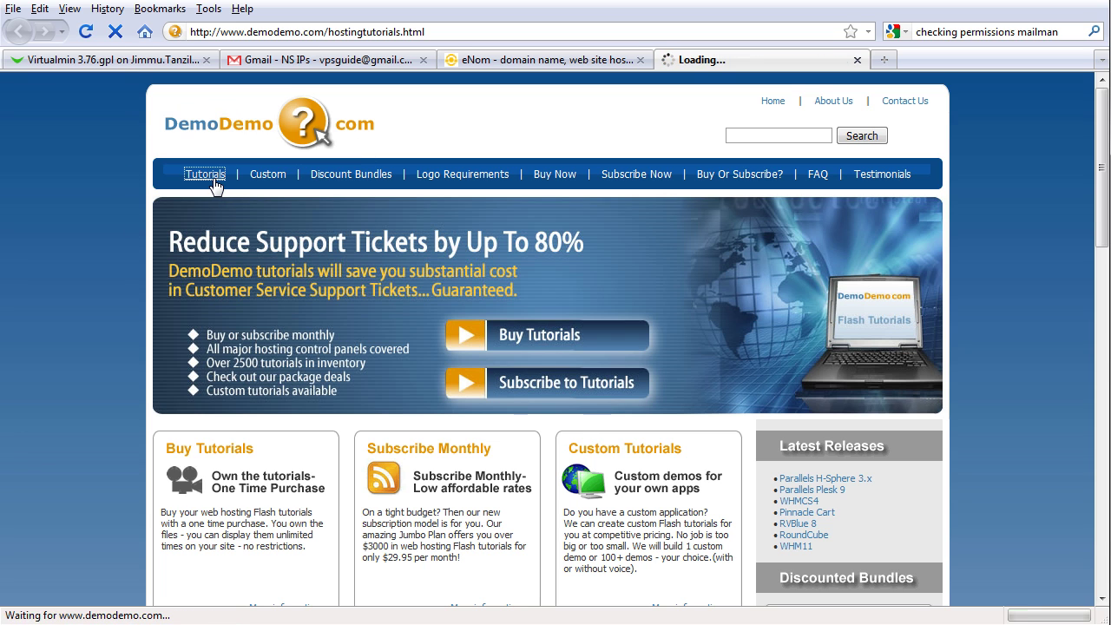
scroll(399, 317, down, 20)
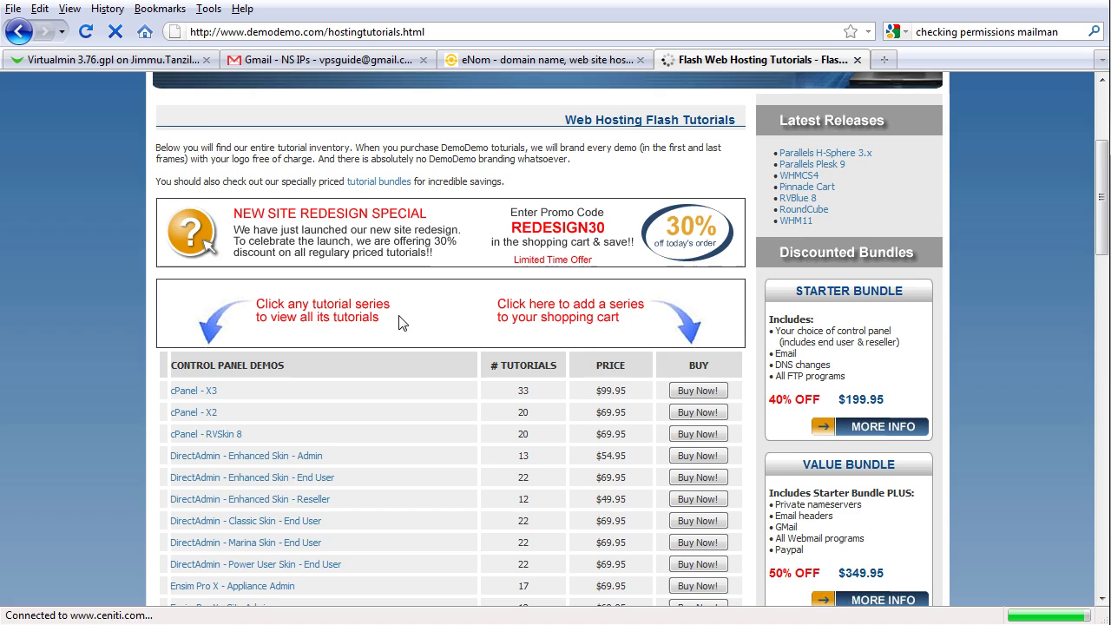
scroll(395, 315, down, 10)
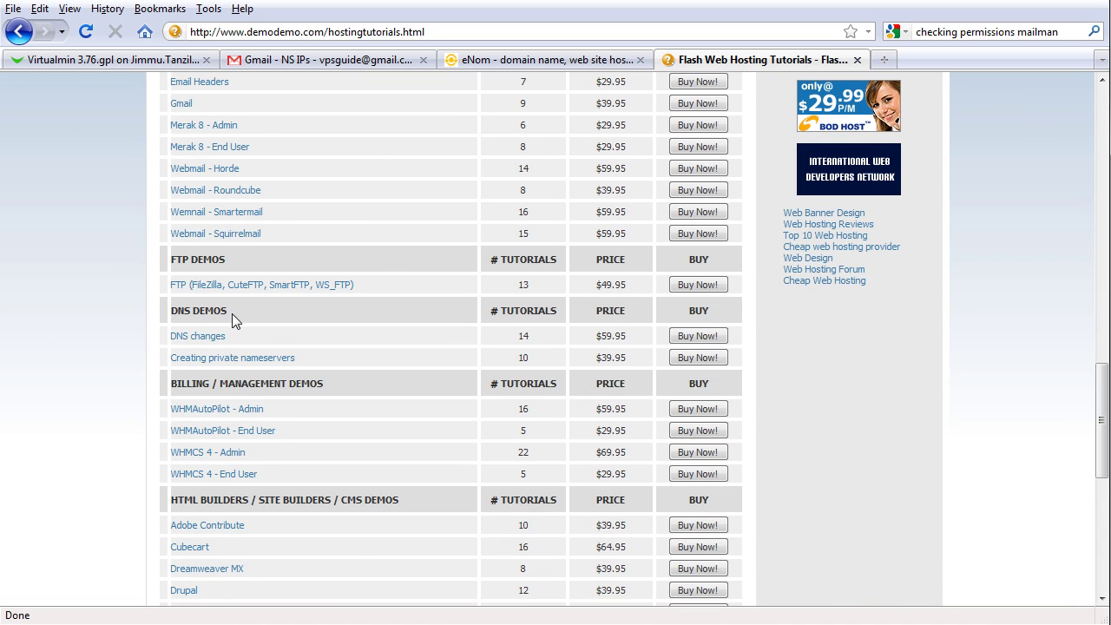
View the private nameserver and DNS changes tutorial lists, then close the DemoDemo tab.
click(216, 360)
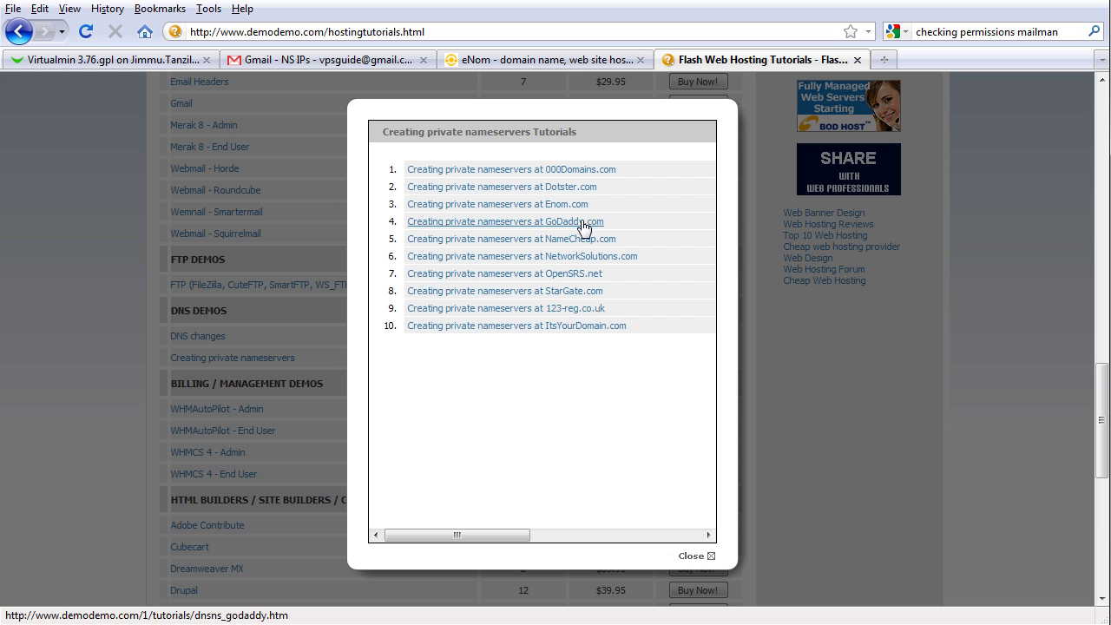
click(692, 557)
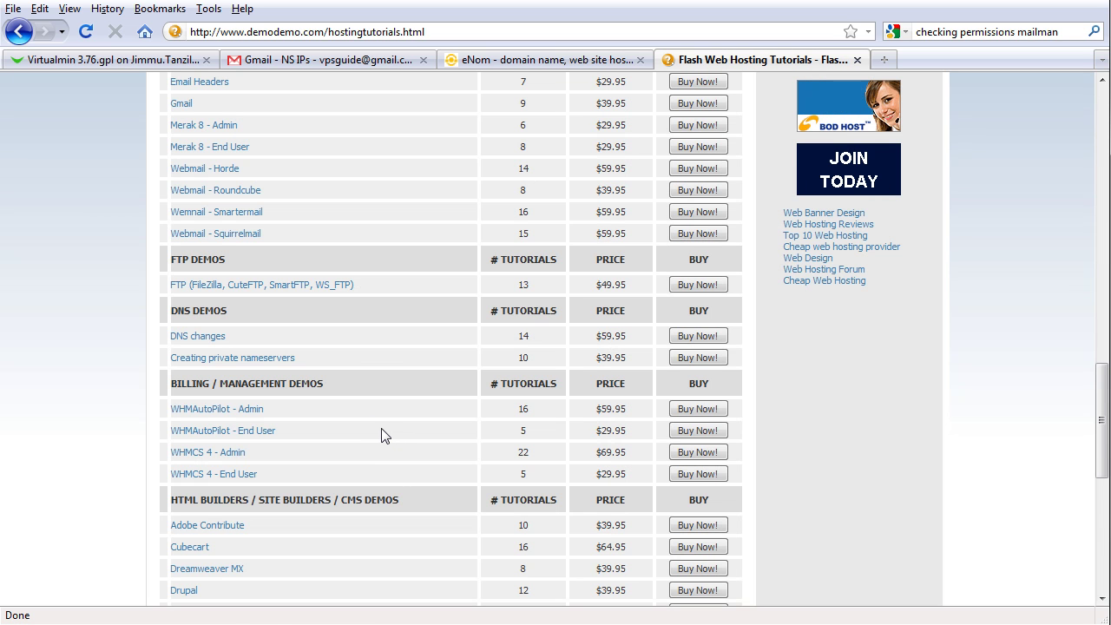
click(225, 338)
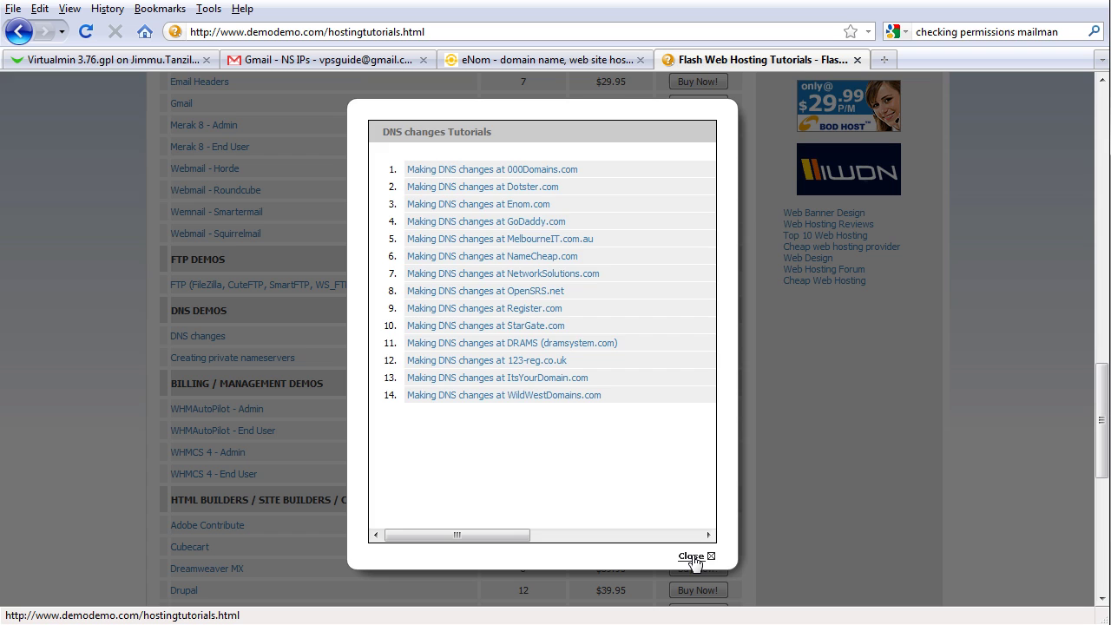
click(692, 557)
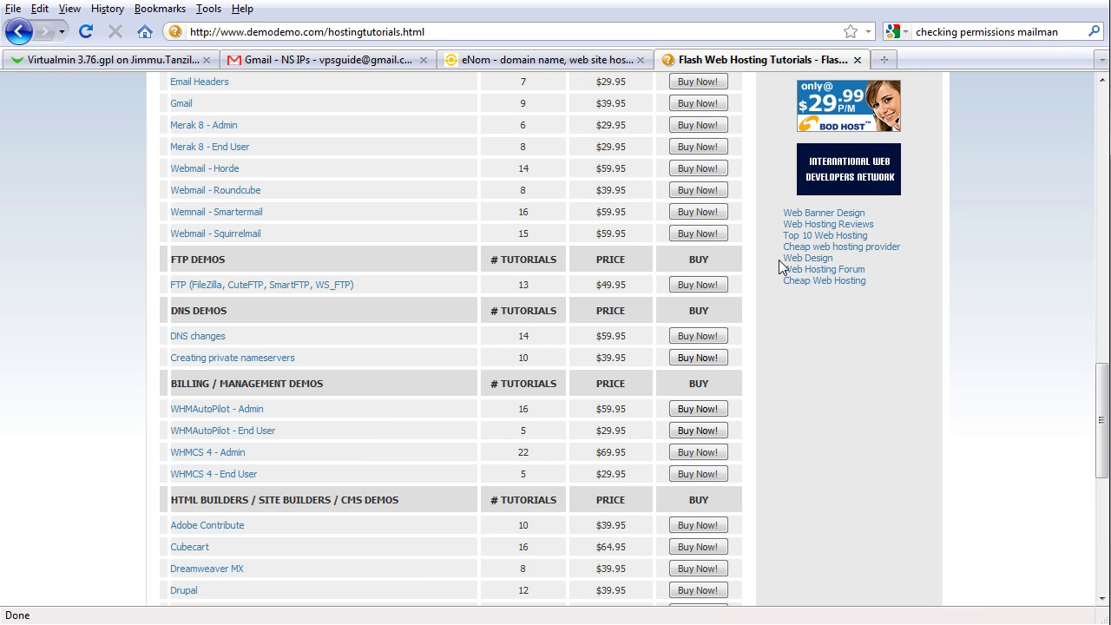
click(858, 59)
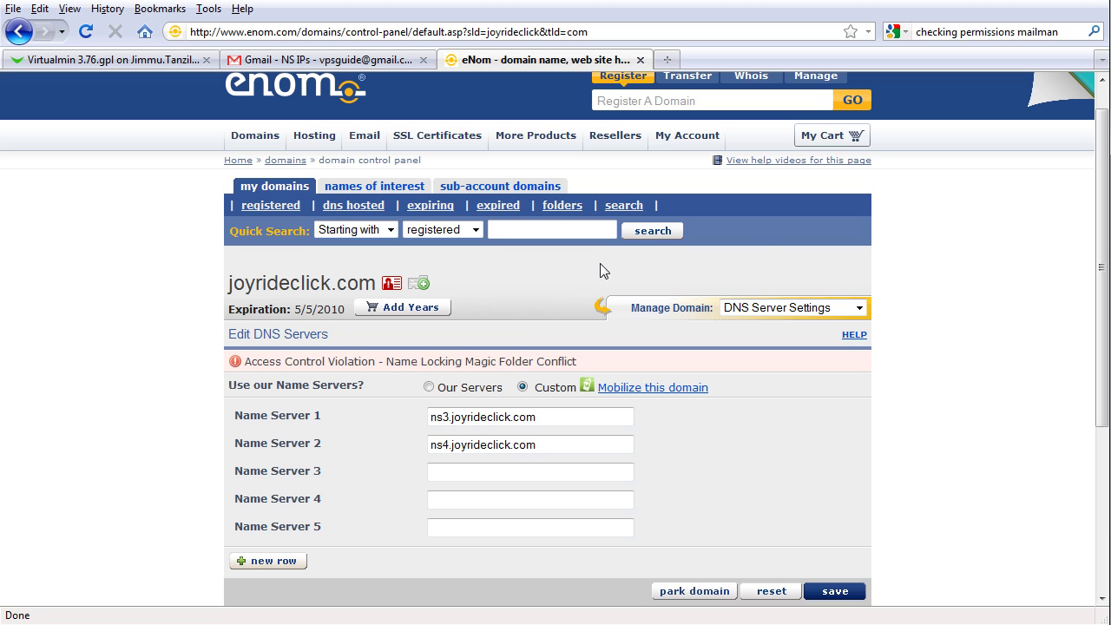
Run an eNom Whois lookup for joyrideclick.com.
click(752, 78)
click(759, 99)
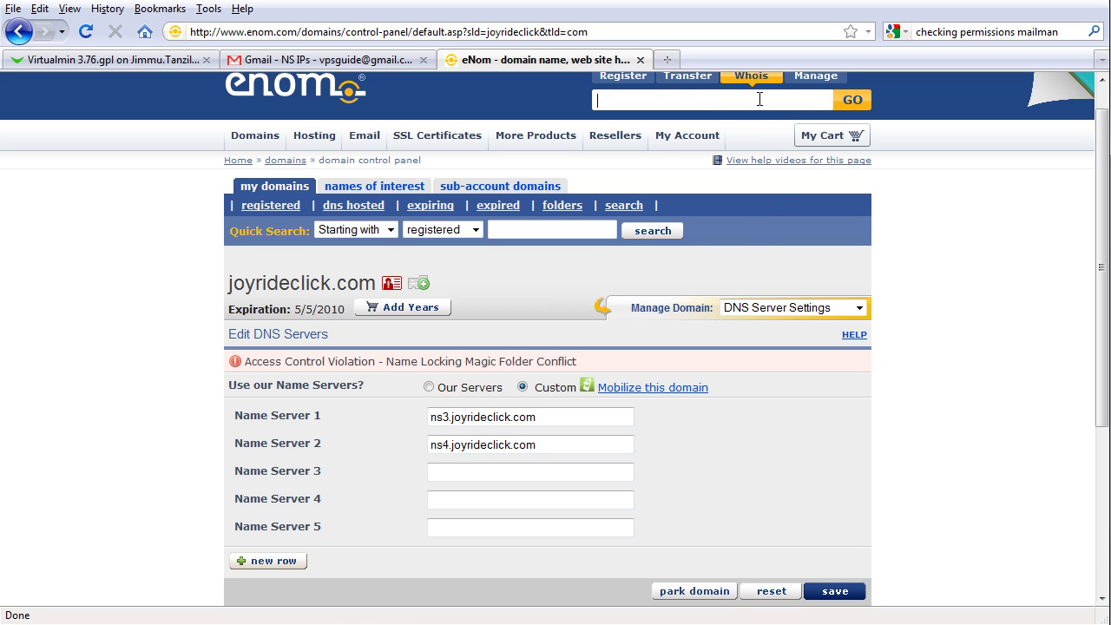
text(jo)
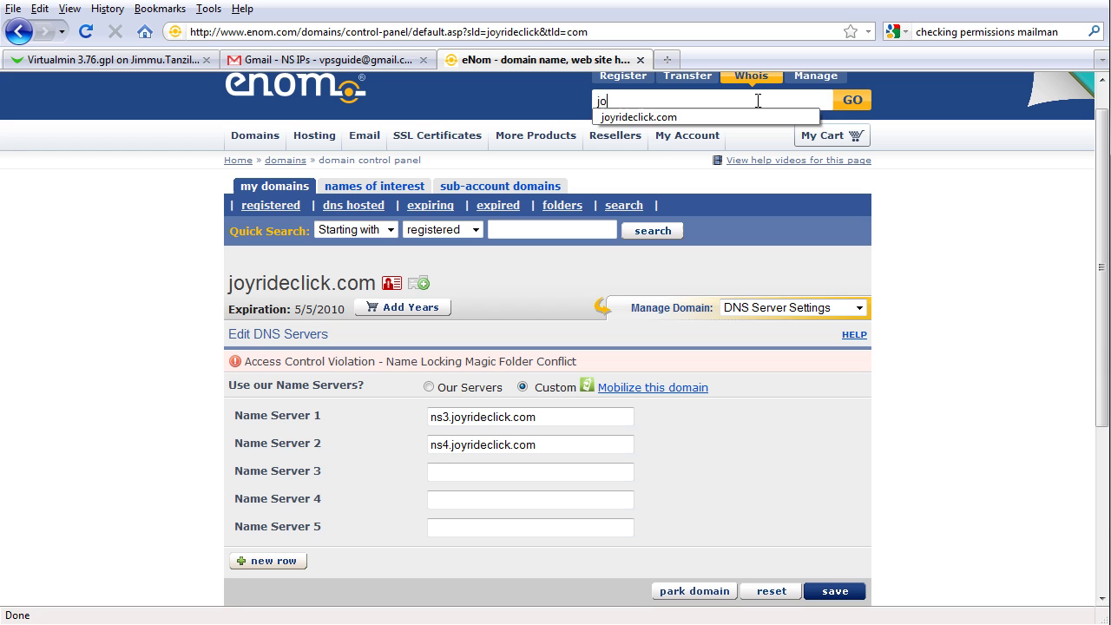
key(Down)
key(Return)
click(848, 102)
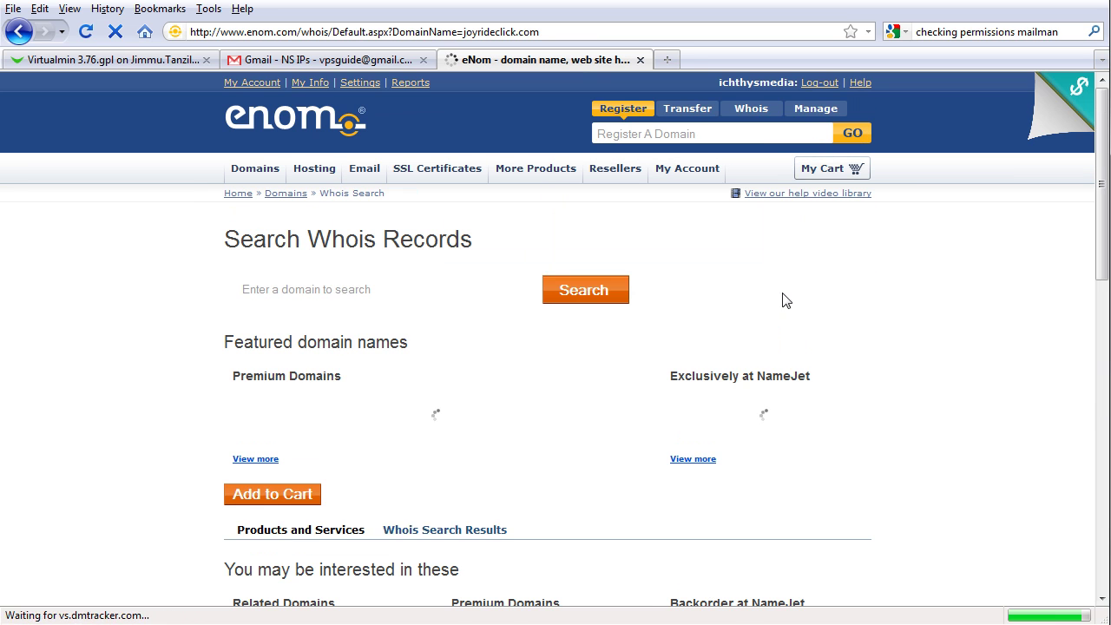
Check the Whois record lists NS3 and NS4.JOYRIDECLICK.COM, then return to the Virtualmin log.
scroll(651, 436, down, 5)
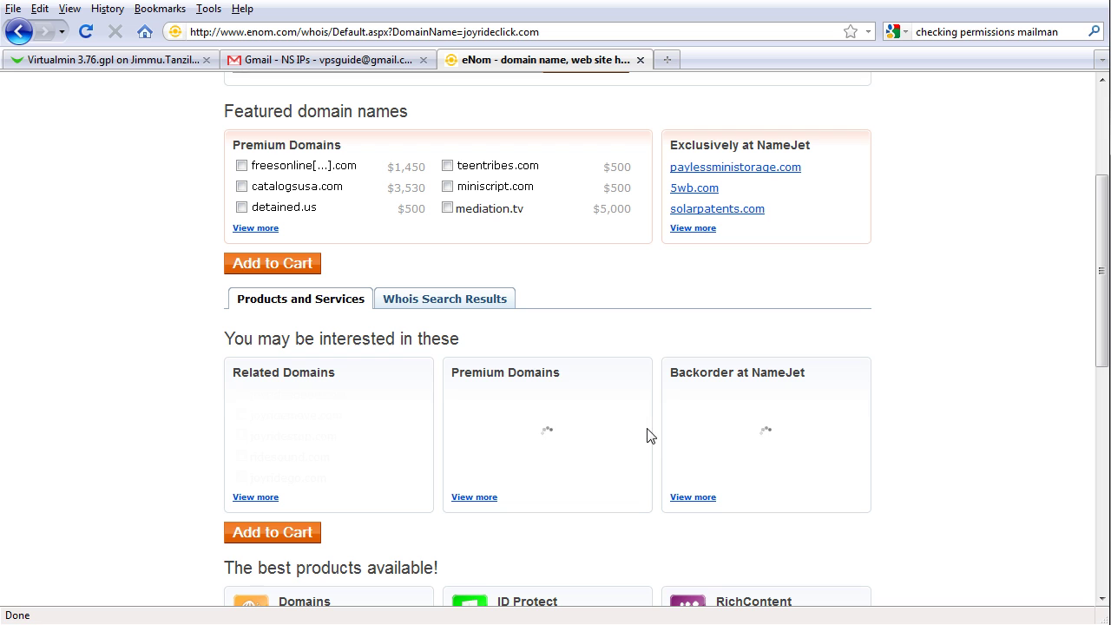
click(491, 300)
scroll(475, 304, down, 1)
scroll(478, 304, down, 12)
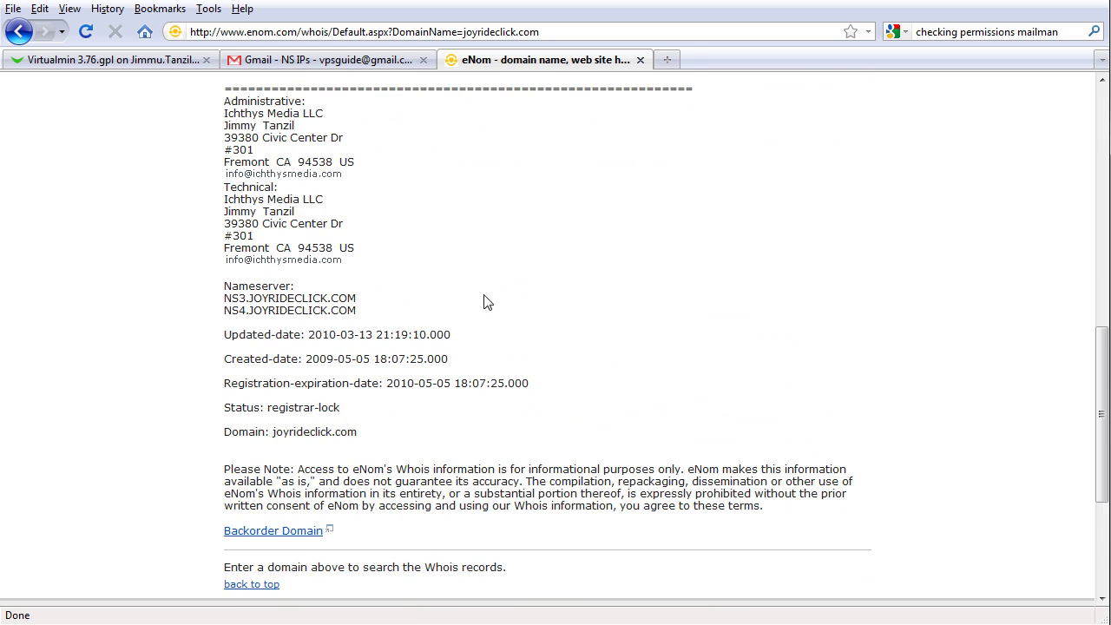
drag(224, 133, 360, 149)
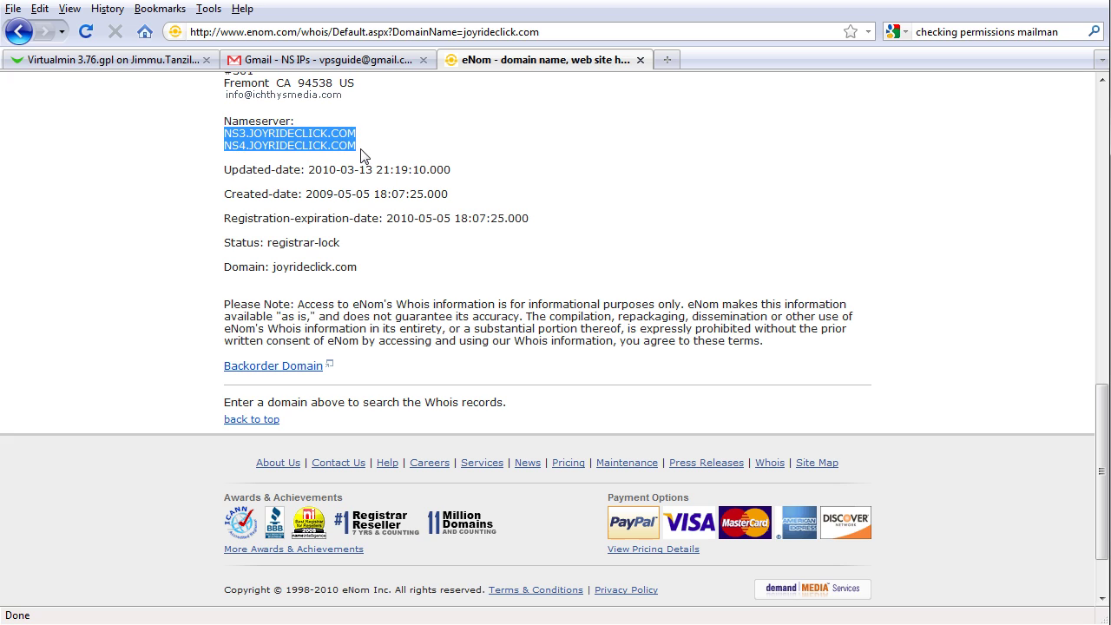
click(433, 161)
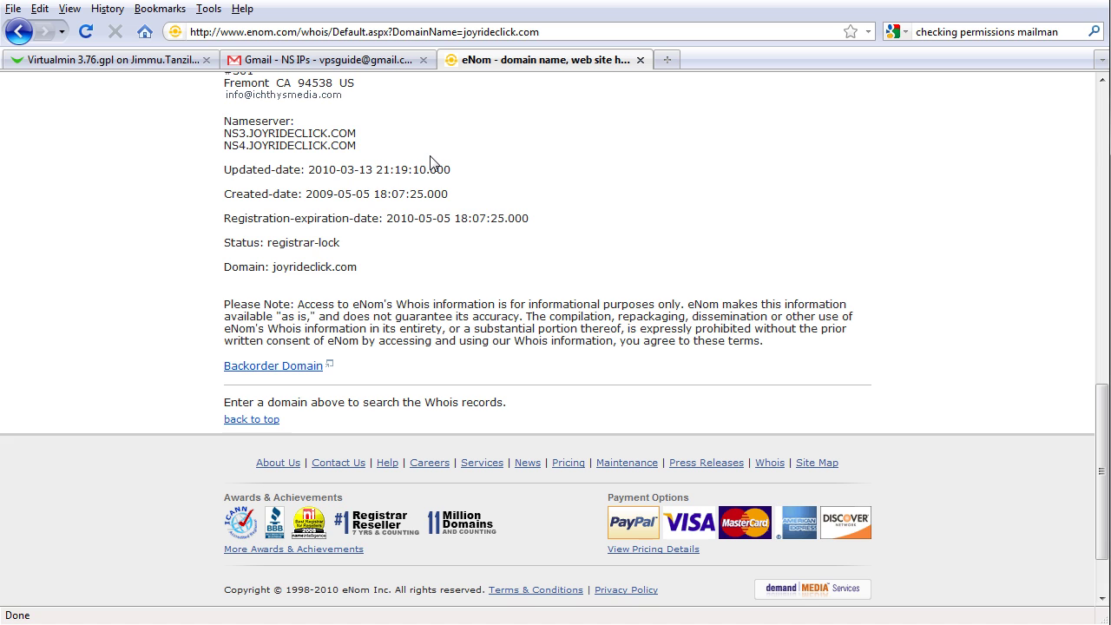
click(161, 75)
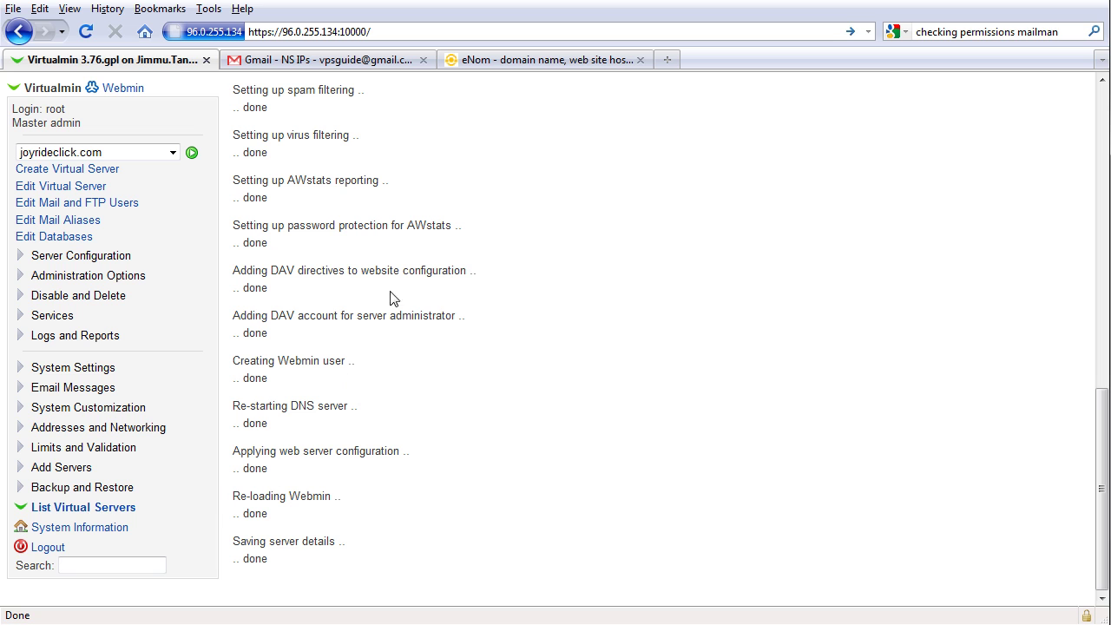
Load joyrideclick.com in the browser to see its served page, then return to the Virtualmin setup log.
click(554, 67)
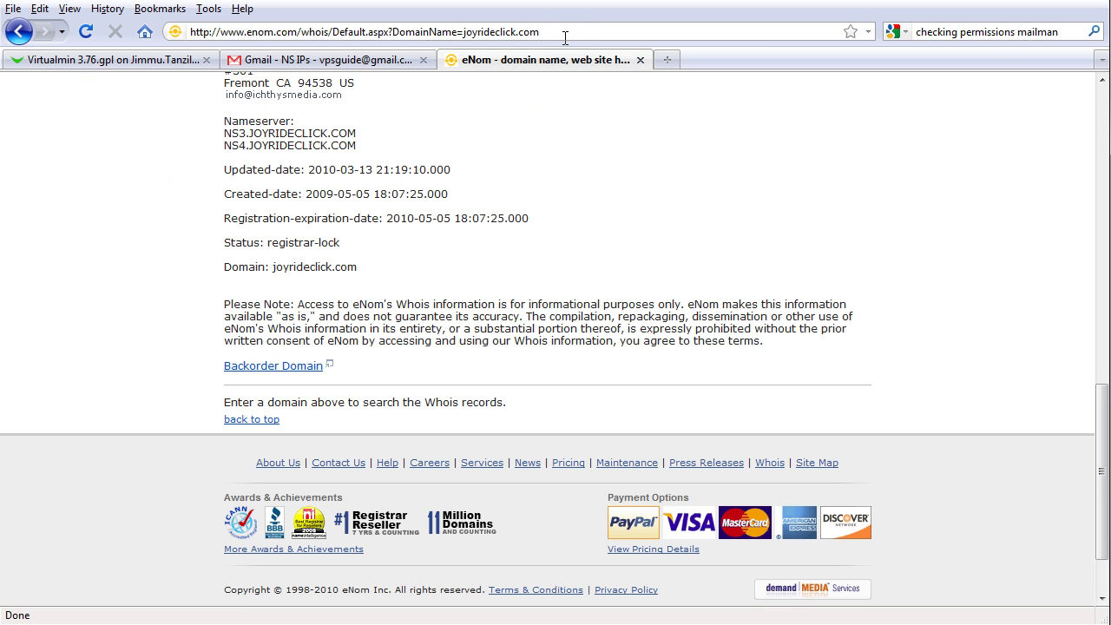
click(567, 32)
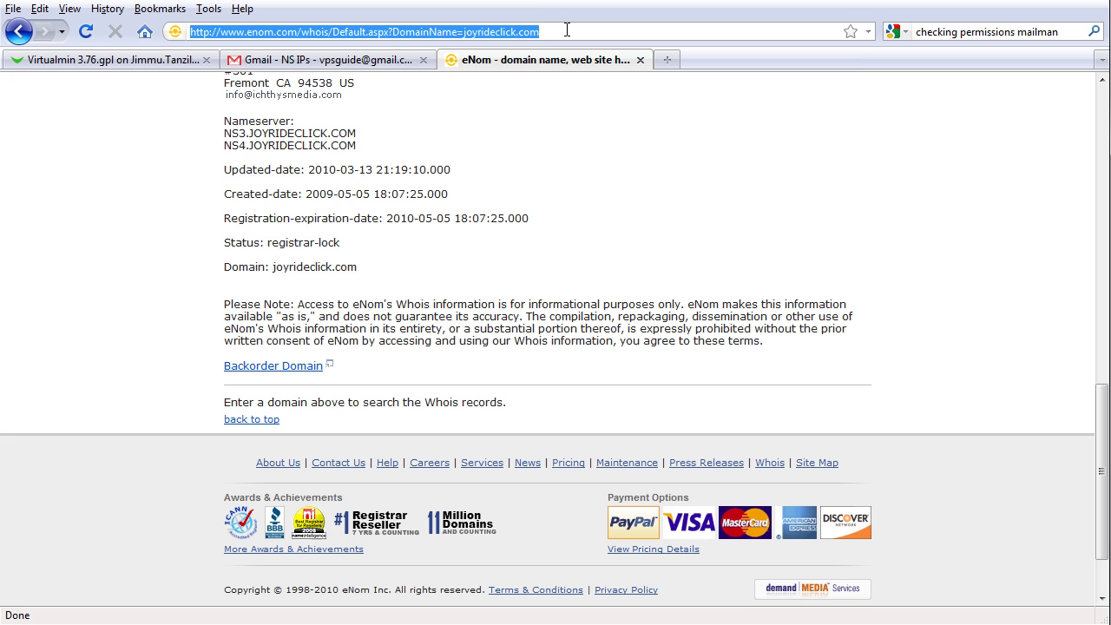
text(joyridec)
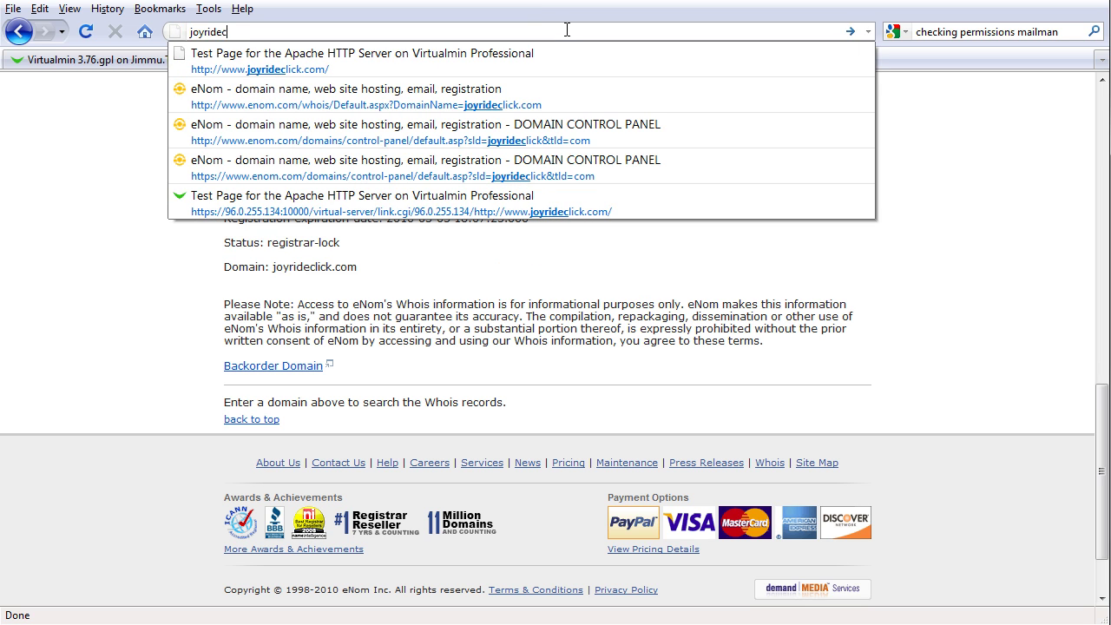
text(lick)
key(Return)
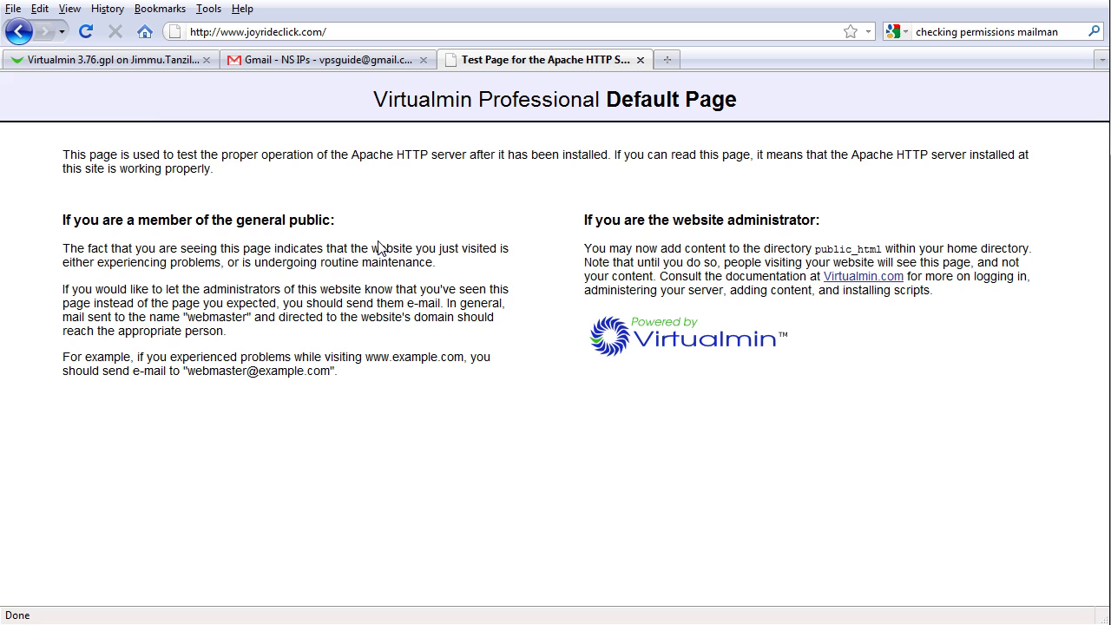
click(119, 65)
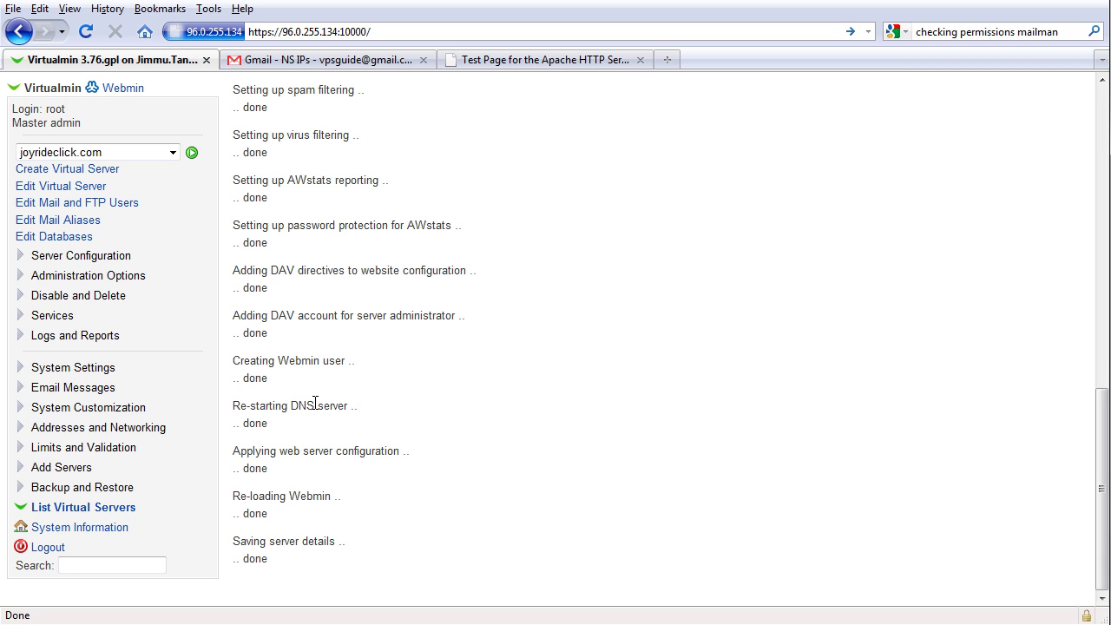
key(super)
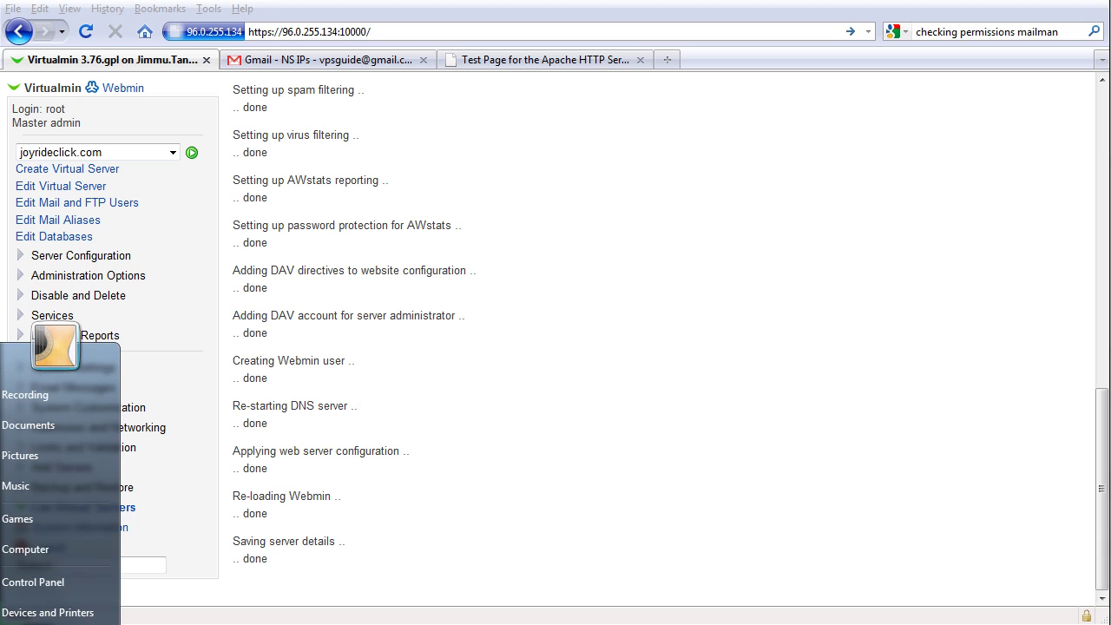
text(putty)
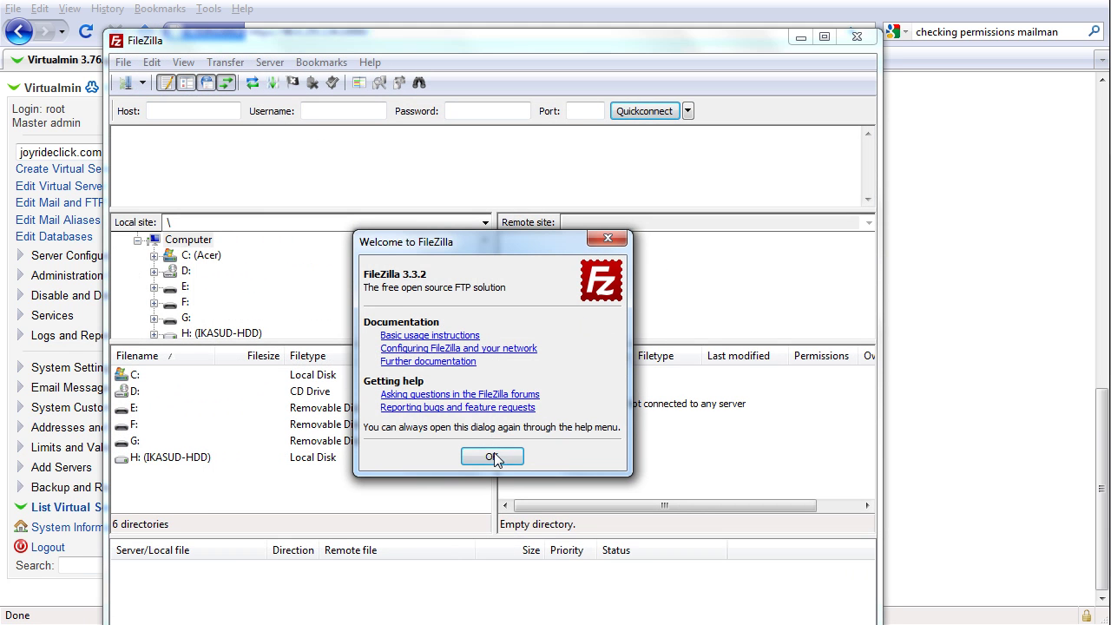
click(494, 457)
drag(445, 39, 484, 41)
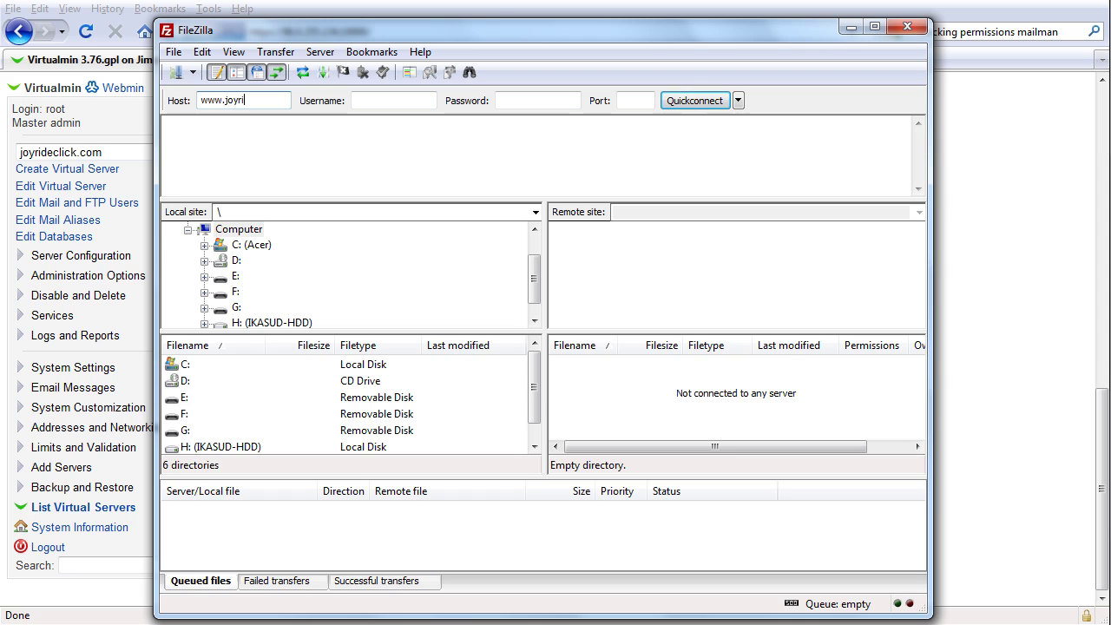
text(declick.com)
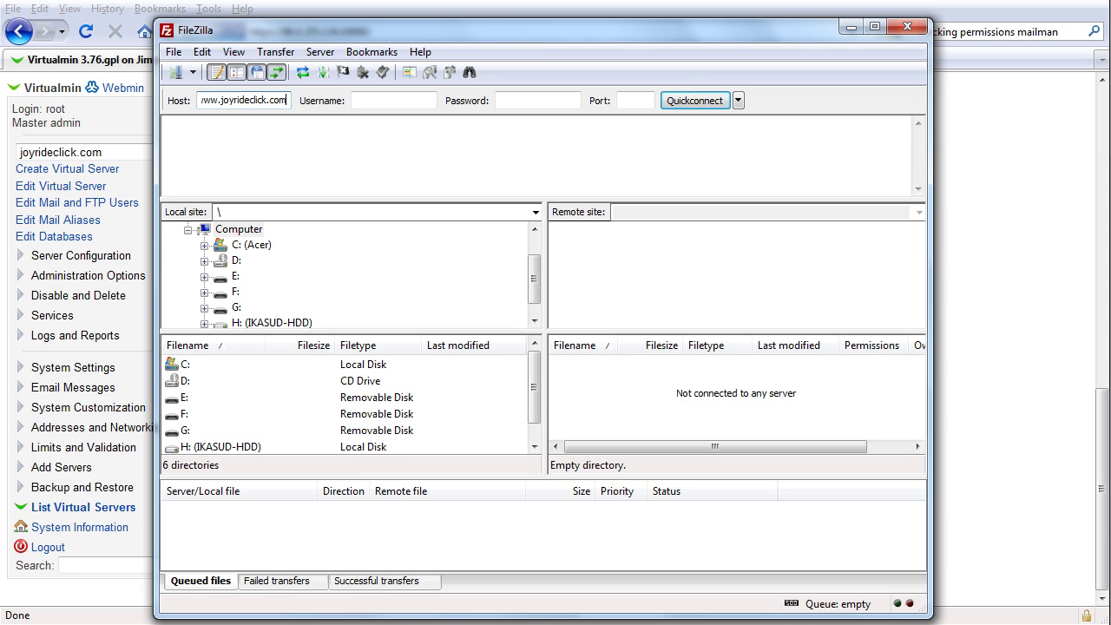
key(Tab)
text(joyride)
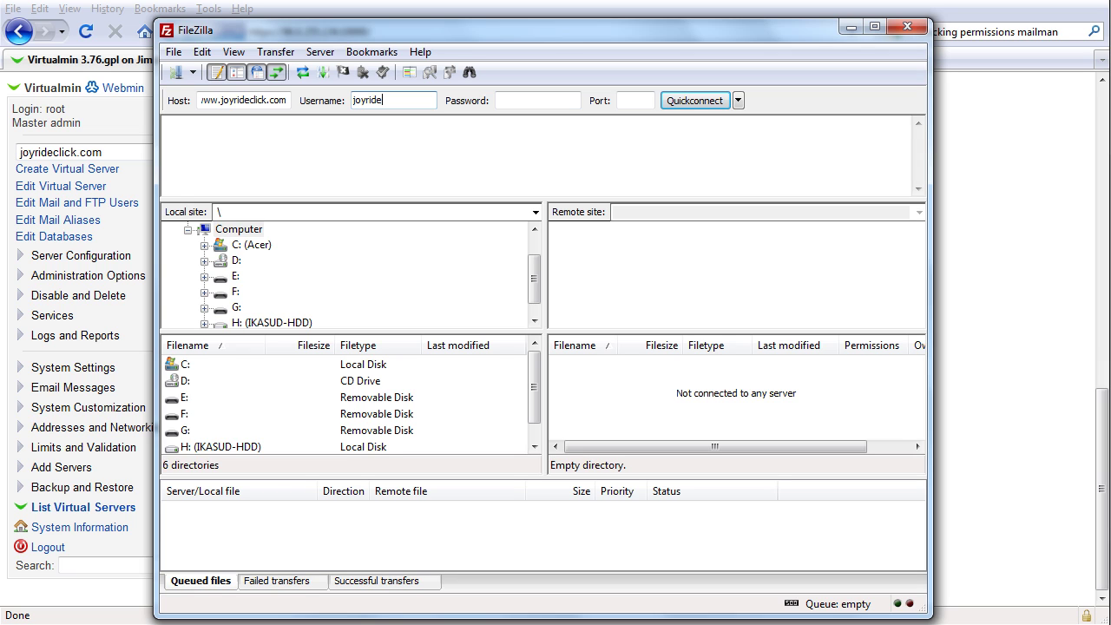
click(396, 12)
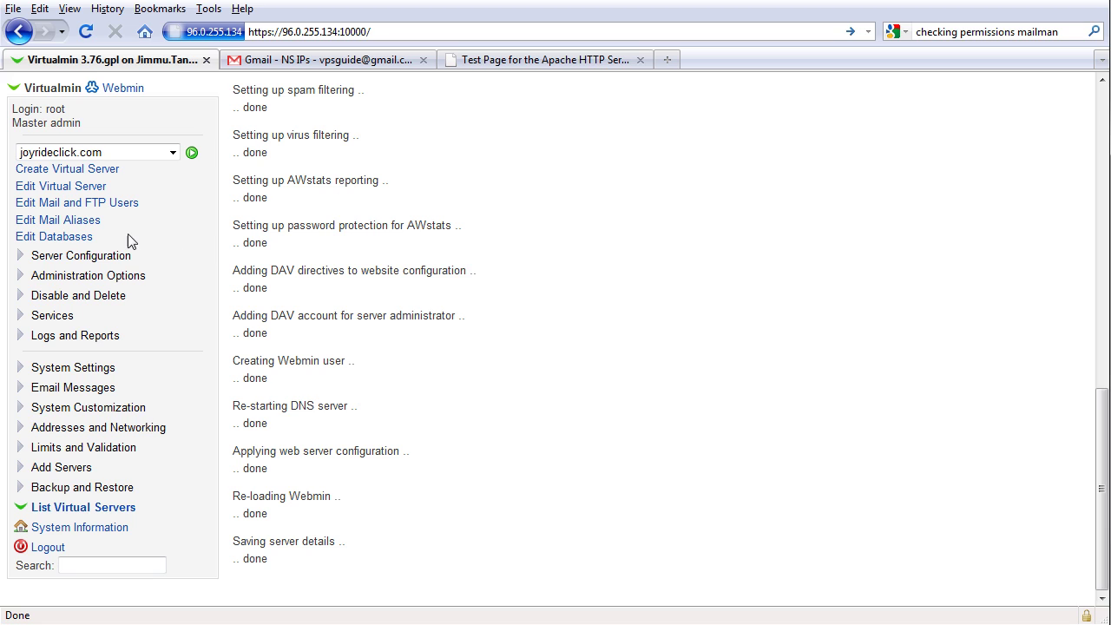
Open joyrideclick.com's Mail and FTP Users list to check the FTP login name.
click(122, 206)
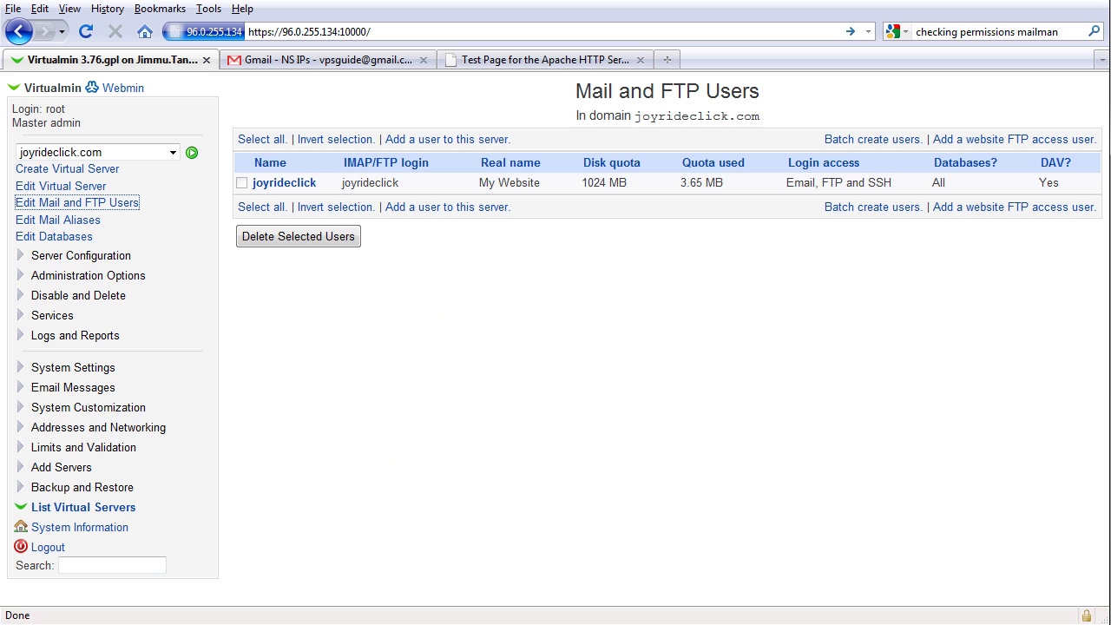
key(alt+Tab)
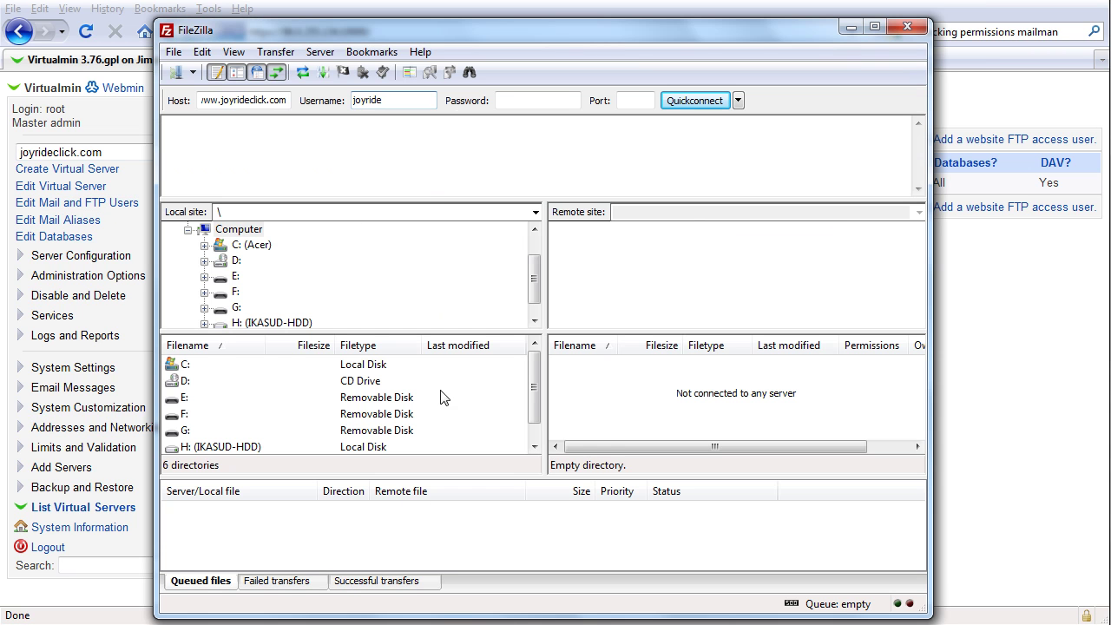
text(click)
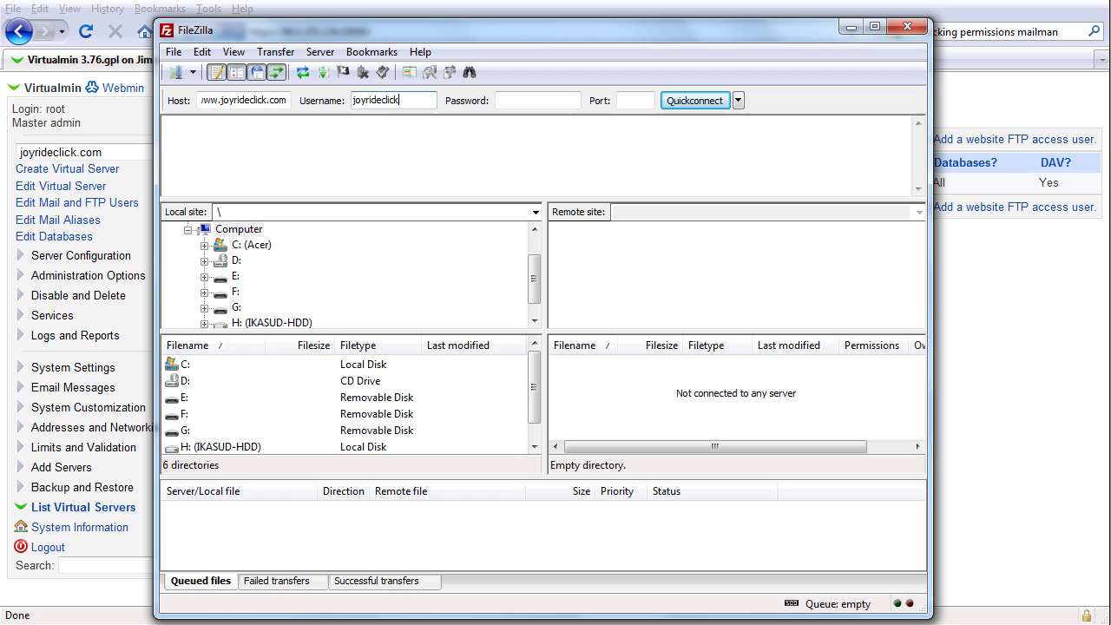
key(Tab)
text(••••••)
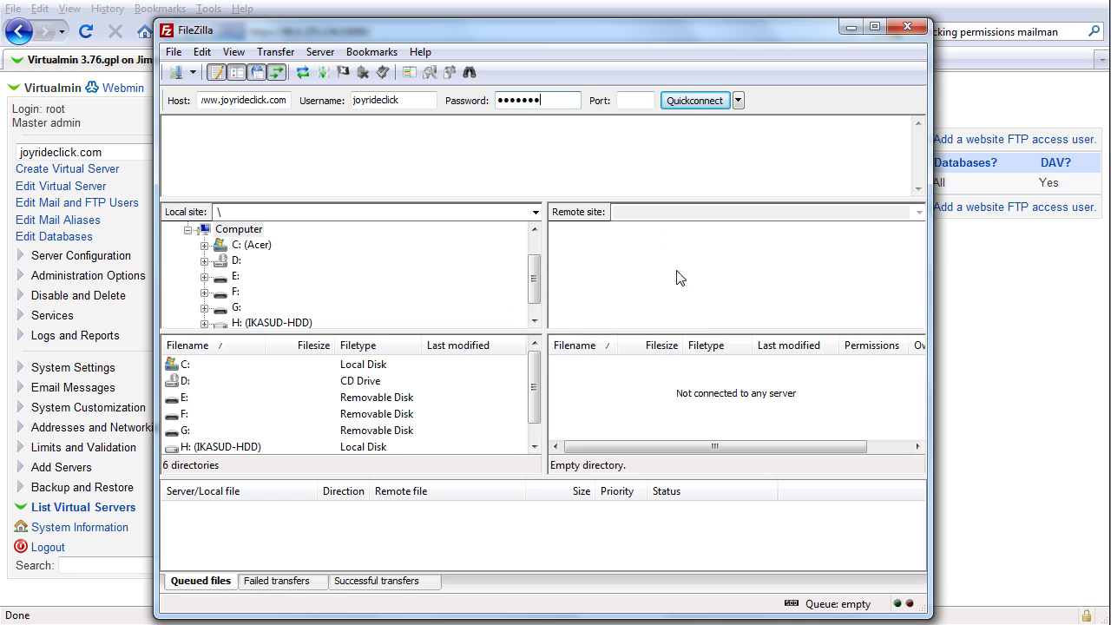
click(705, 103)
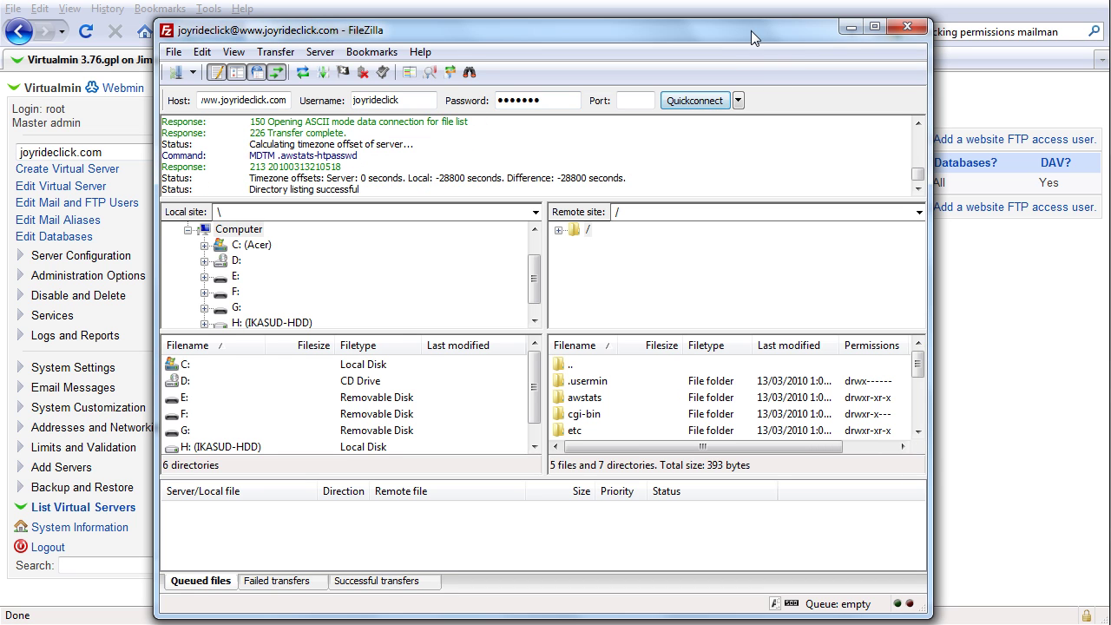
Enlarge the FileZilla window and open the remote public_html folder.
drag(752, 20, 752, 7)
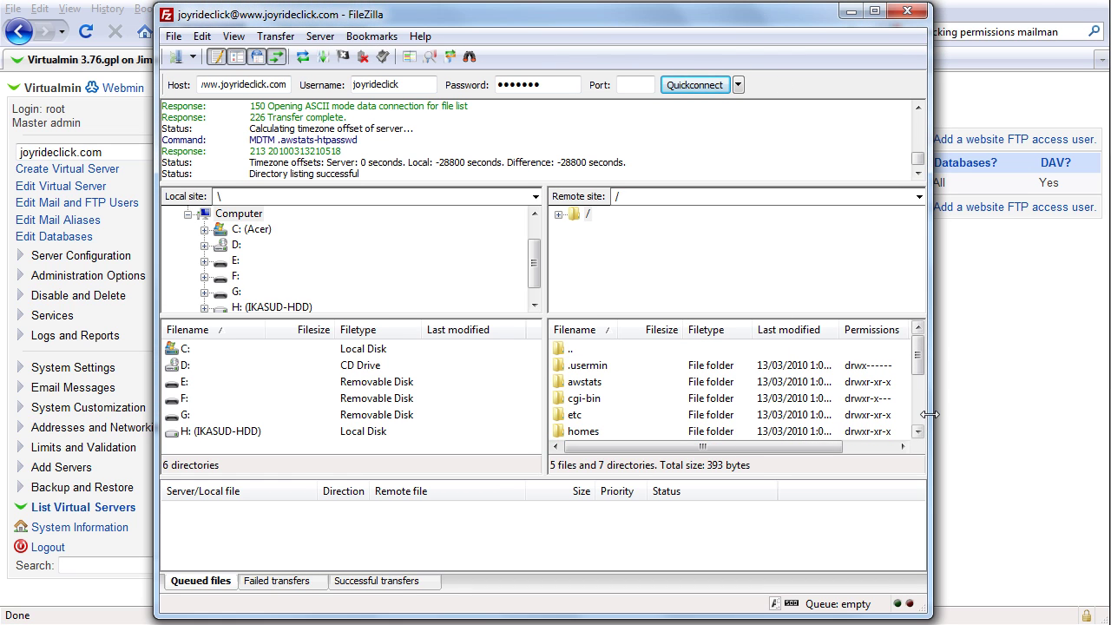
drag(929, 414, 1061, 417)
drag(685, 328, 726, 344)
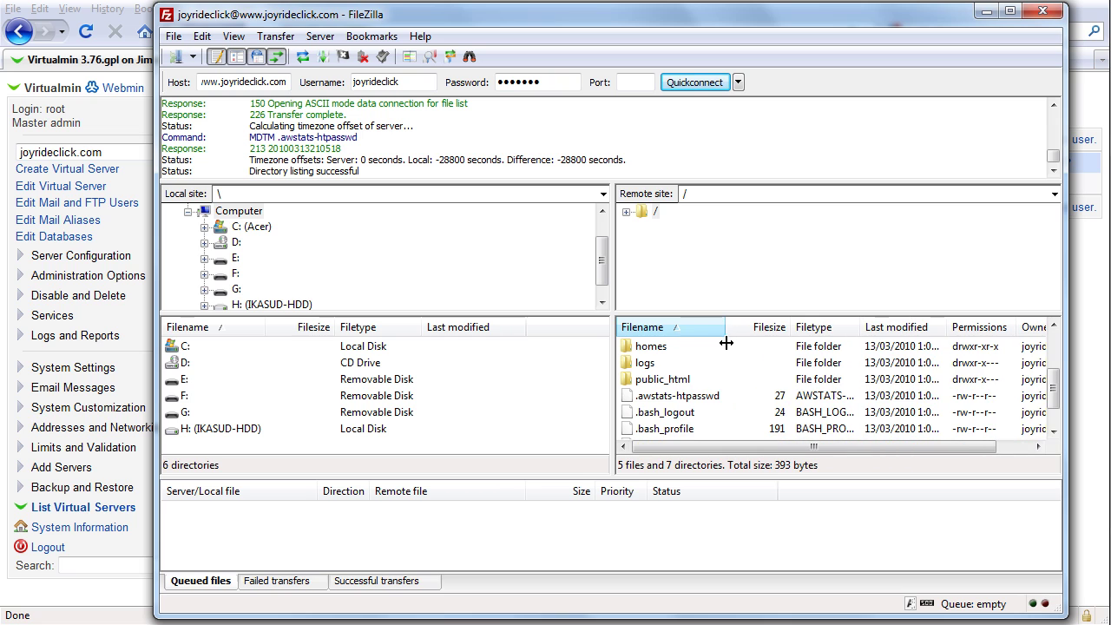
double_click(669, 379)
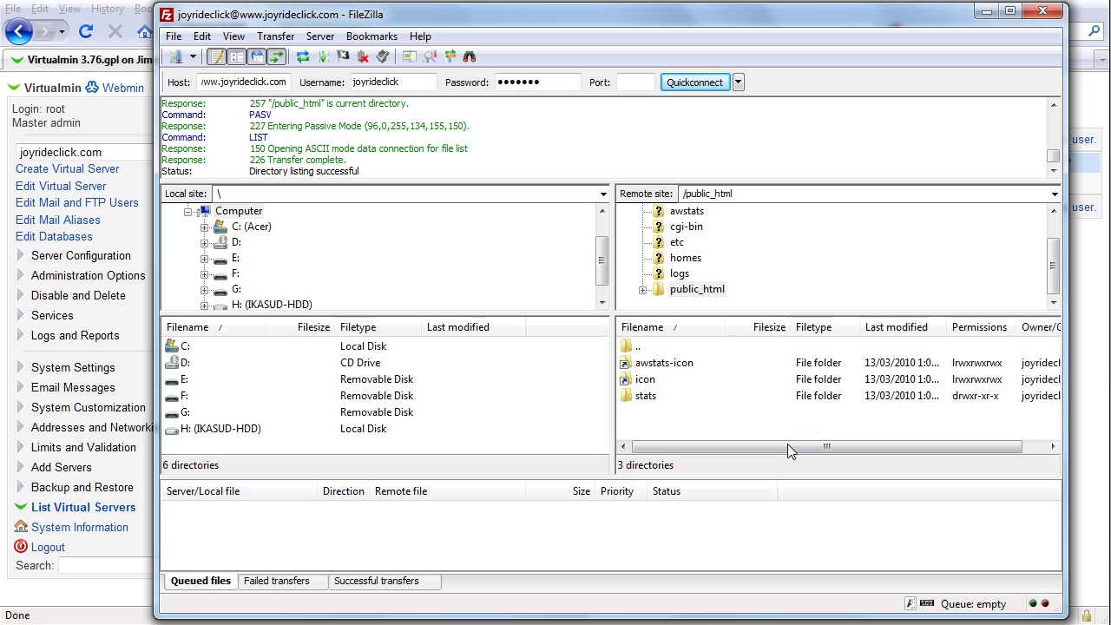
mouse_move(787, 450)
mouse_down()
mouse_move(832, 449)
mouse_move(773, 441)
mouse_up()
key(super)
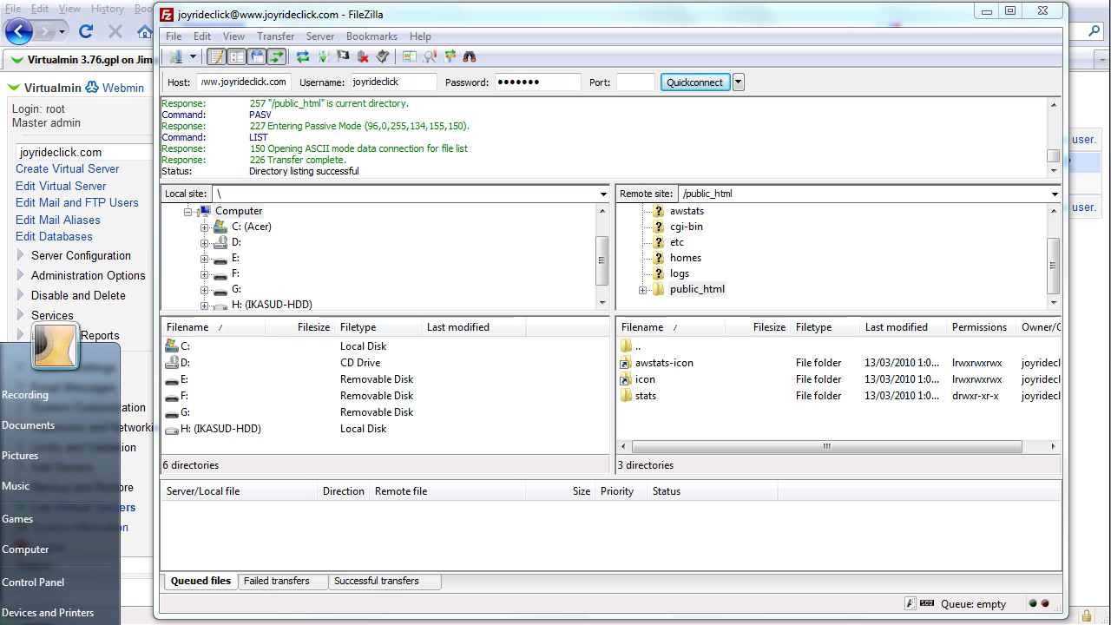
In a blank Notepad document, type '<h1>Welcome to JoyRideClick.Com - Hosted by VirtualMin Control Panel</h1>'.
key(Return)
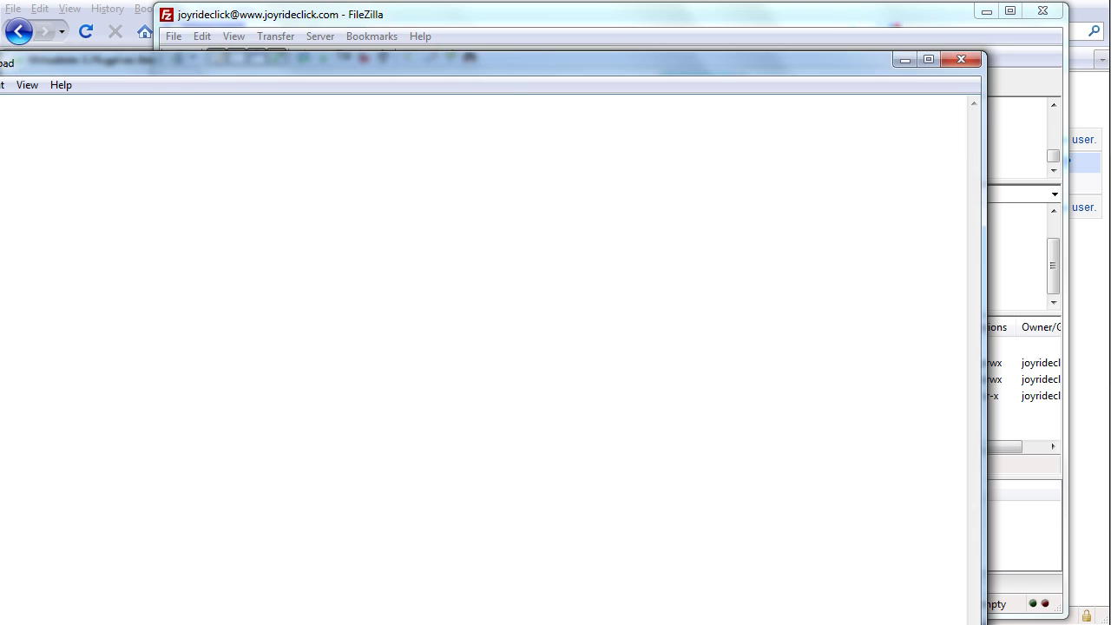
drag(231, 125, 233, 78)
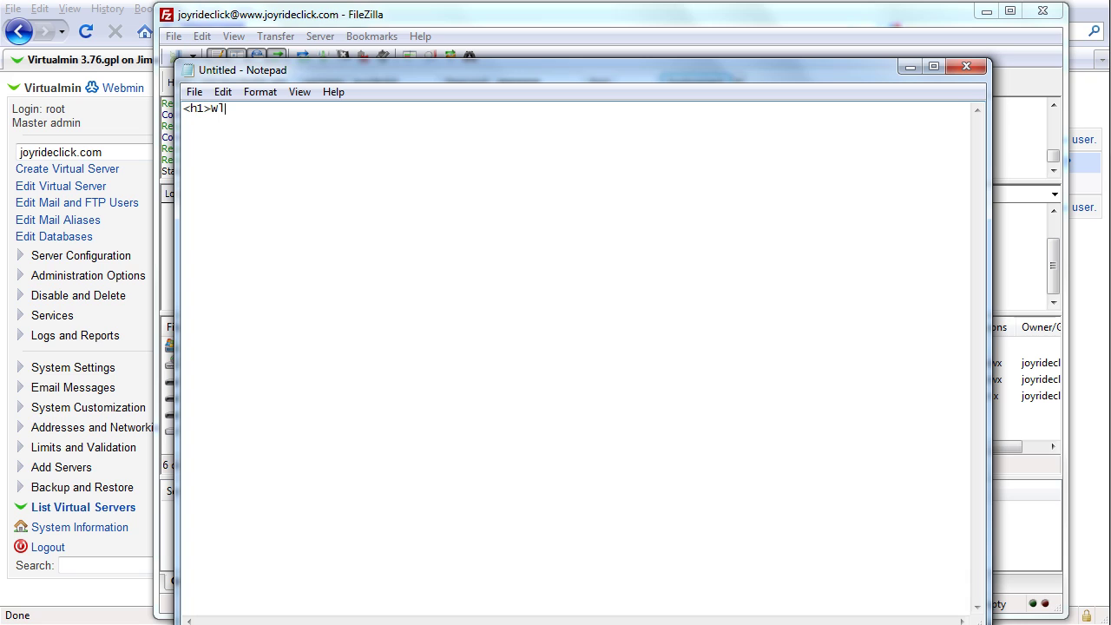
key(BackSpace)
text(elcome to JoyRideClick.Com)
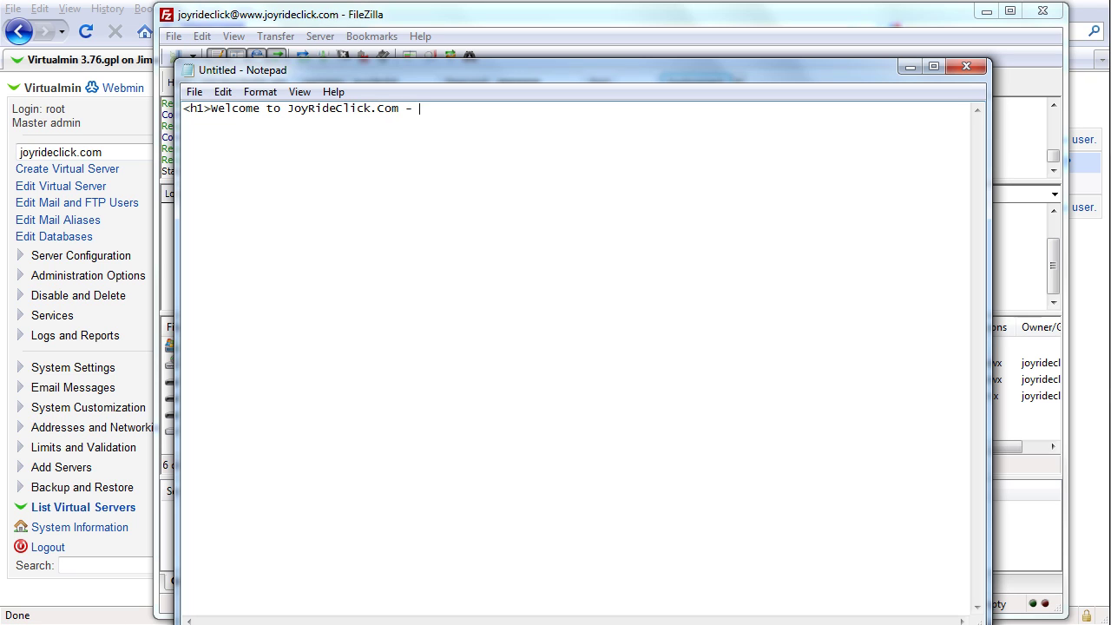
text( - Hosted by VirtualMin Control Pan)
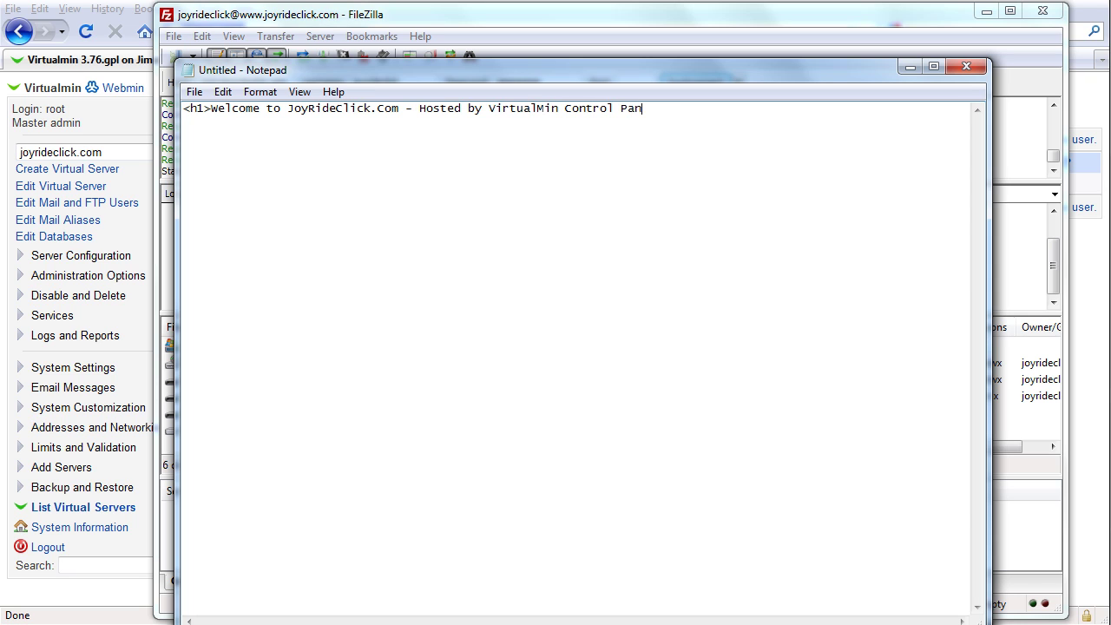
text(el</h1>)
Save the heading to the Desktop as index.html with the All Files type.
click(194, 92)
click(248, 148)
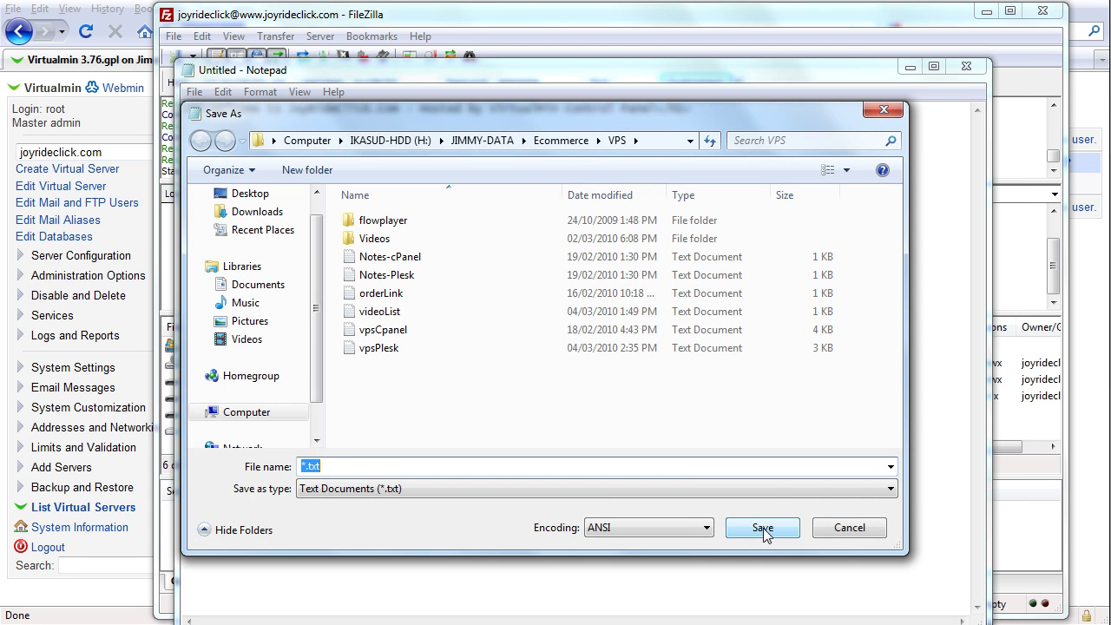
click(260, 195)
double_click(453, 471)
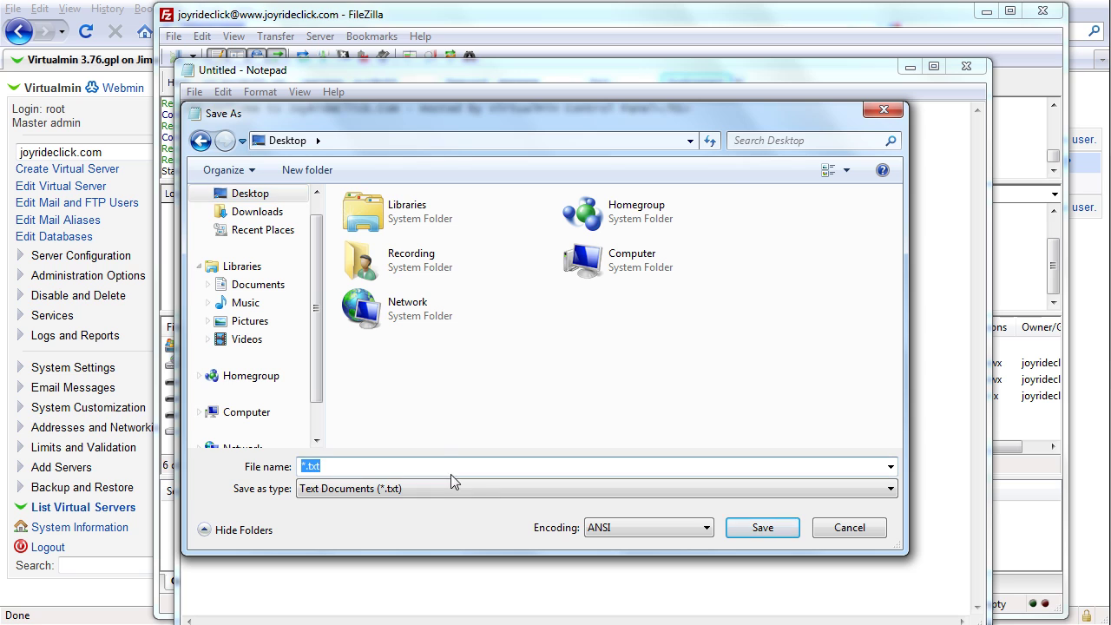
click(448, 488)
click(433, 519)
click(428, 466)
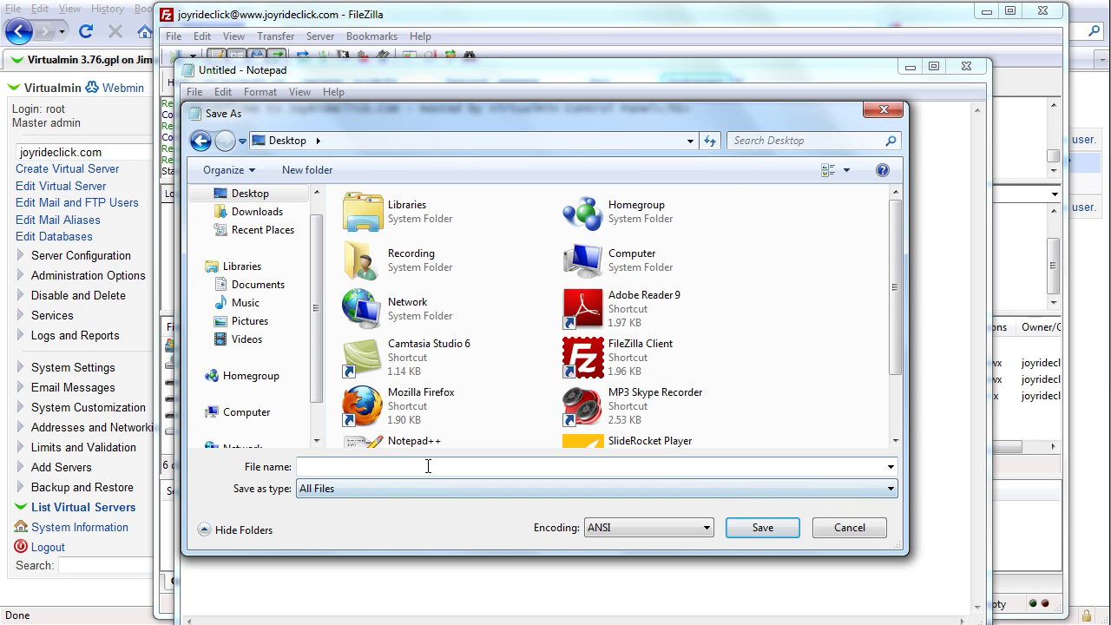
text(index.)
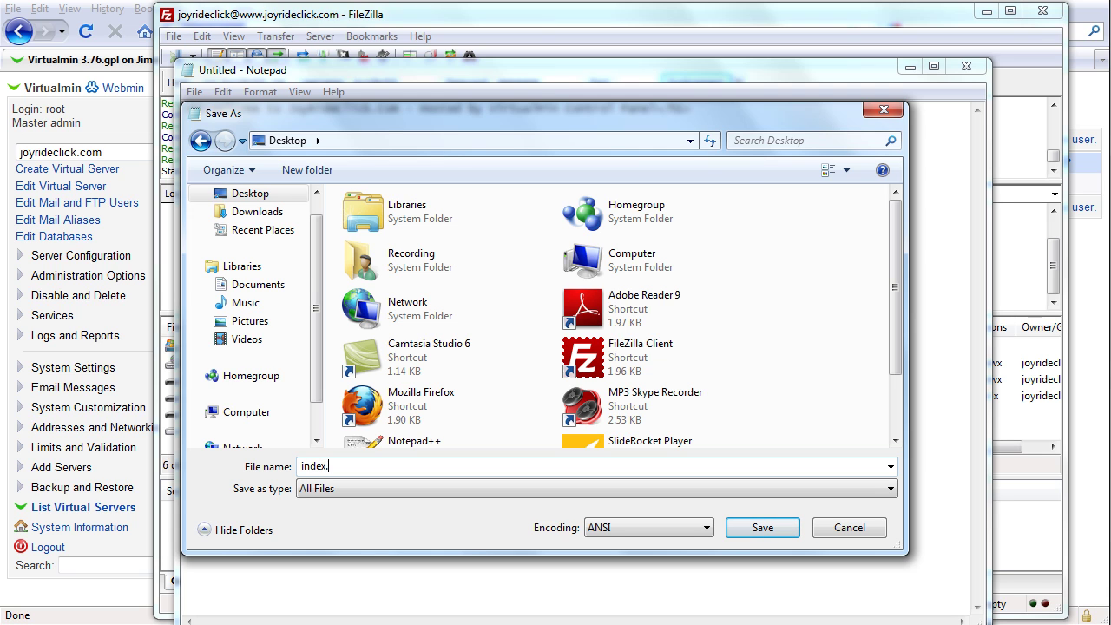
text(html)
key(Return)
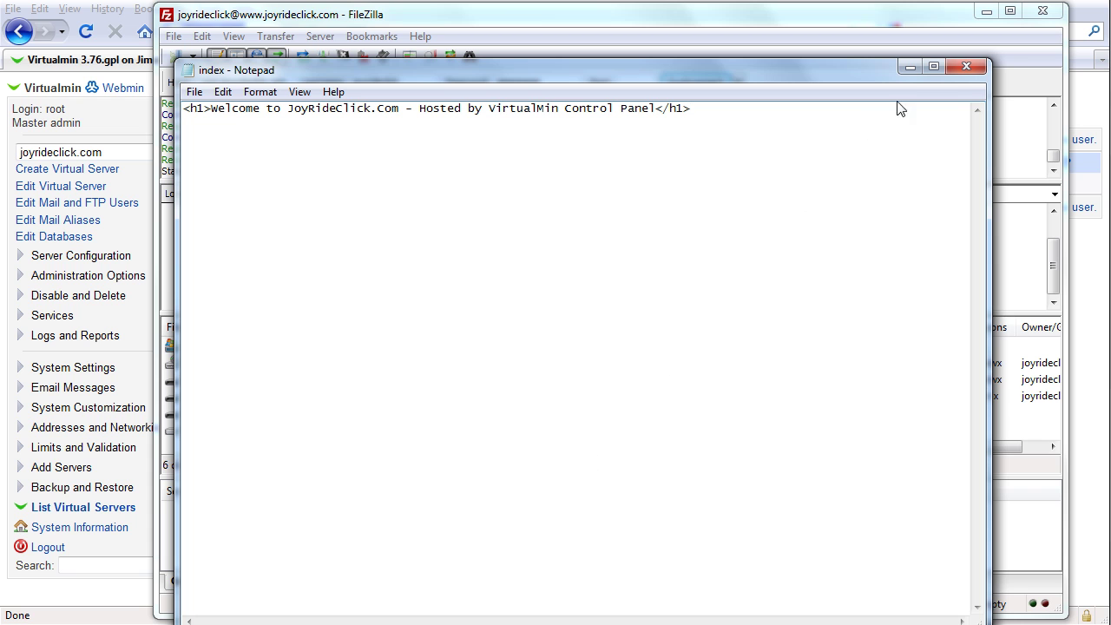
Upload index.html from the local Desktop to /public_html and confirm the 73-byte file is listed.
click(913, 71)
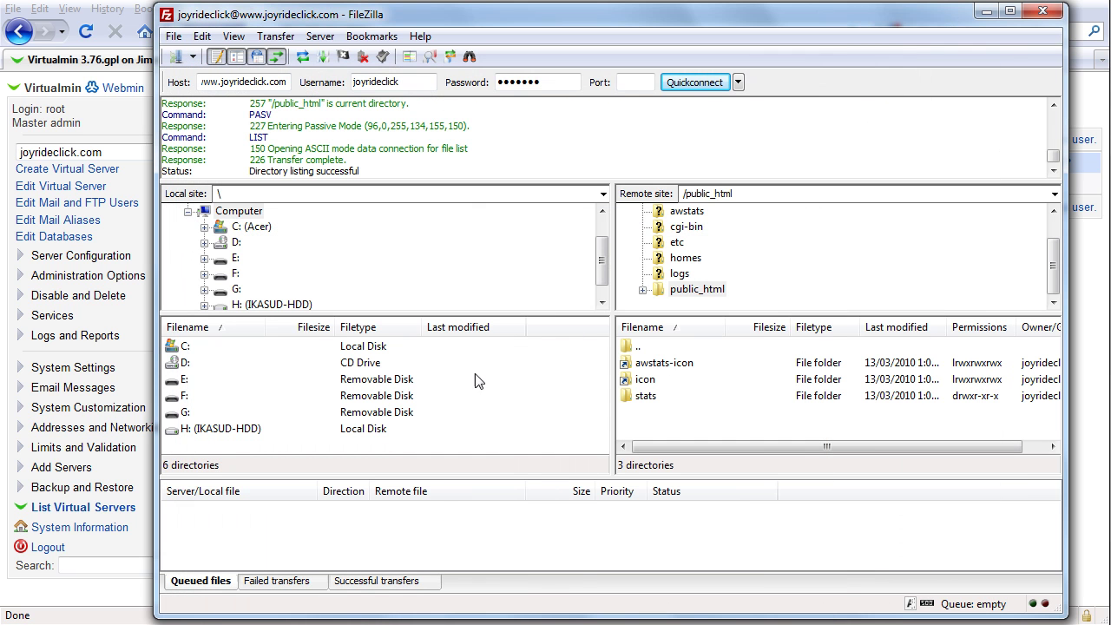
drag(606, 249, 593, 228)
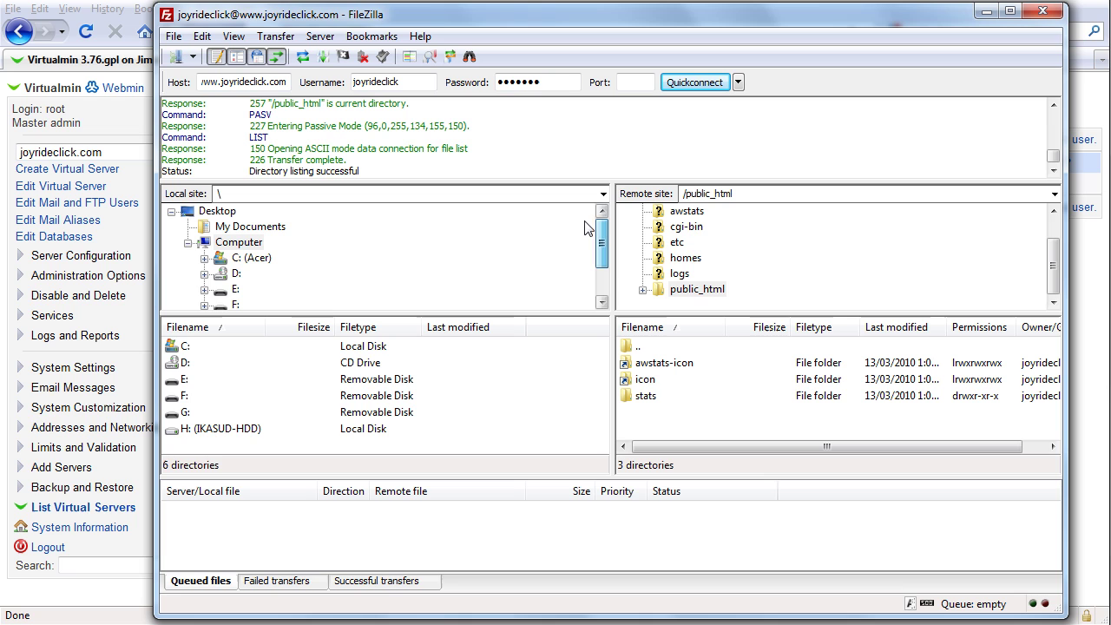
click(219, 215)
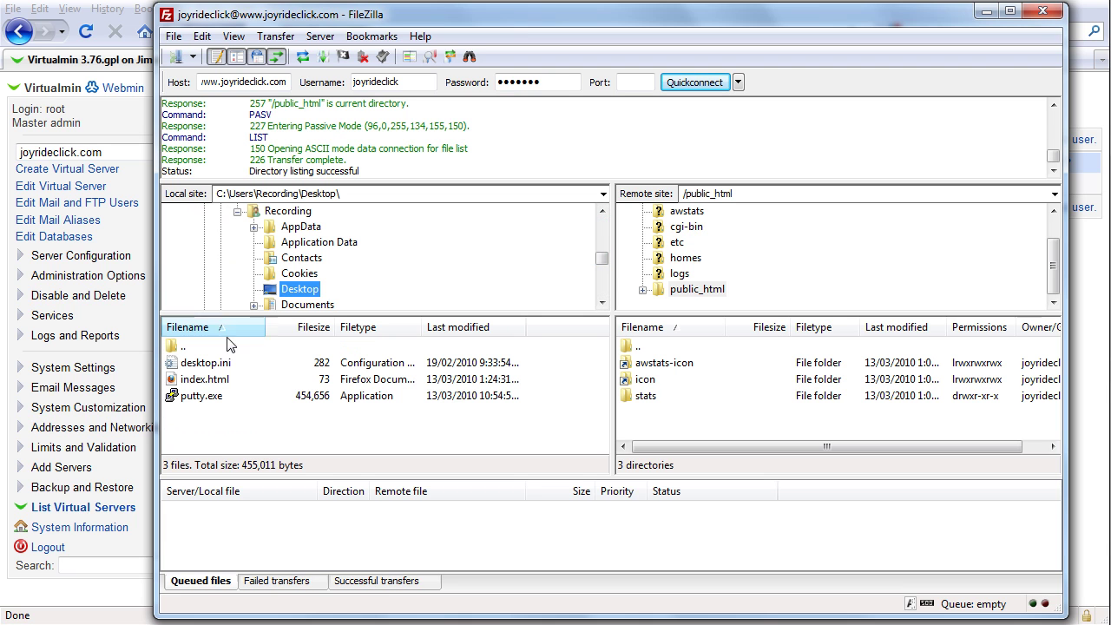
click(227, 382)
right_click(228, 384)
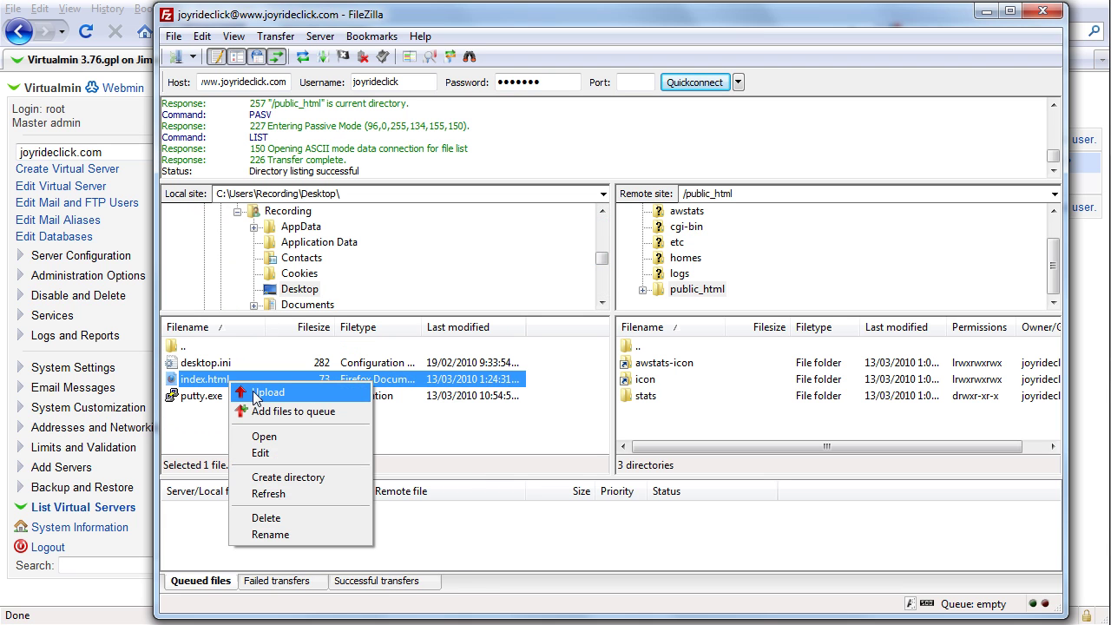
click(251, 392)
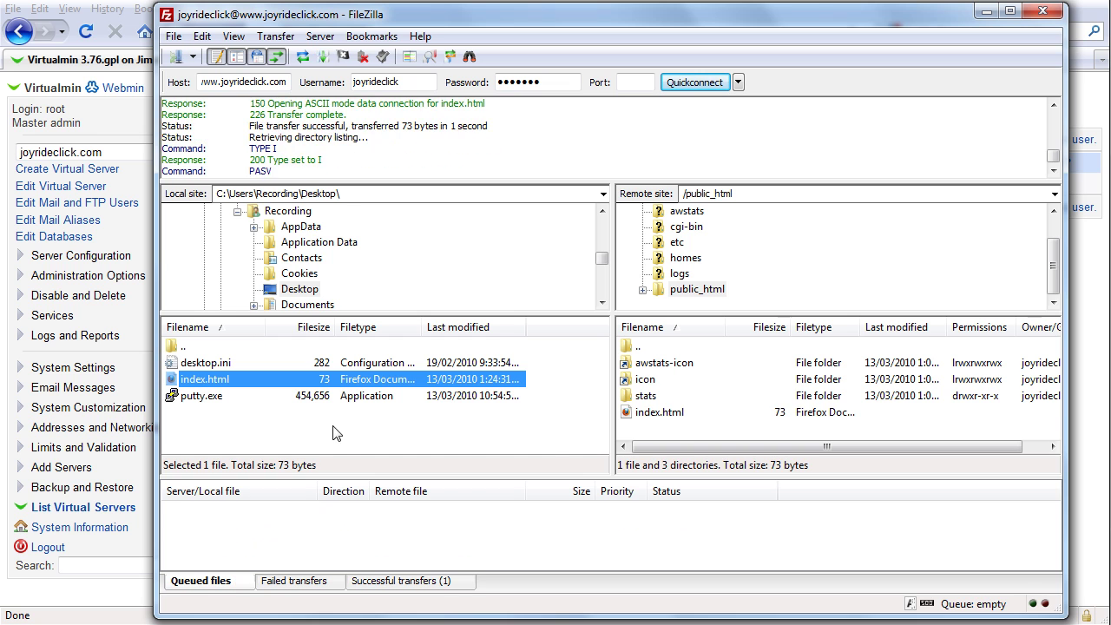
click(676, 415)
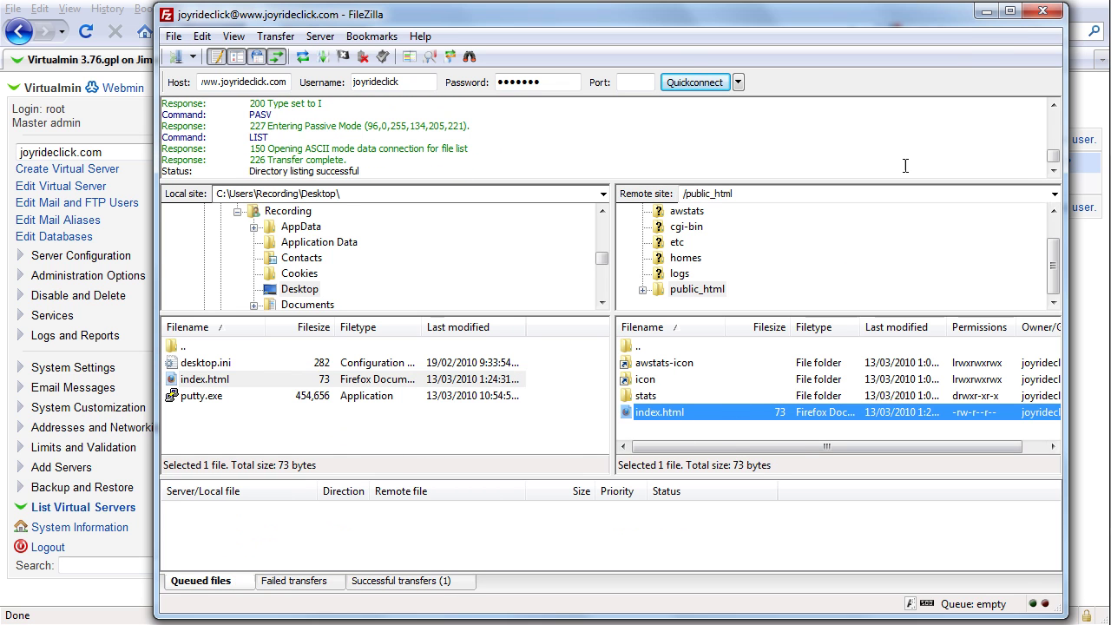
click(986, 12)
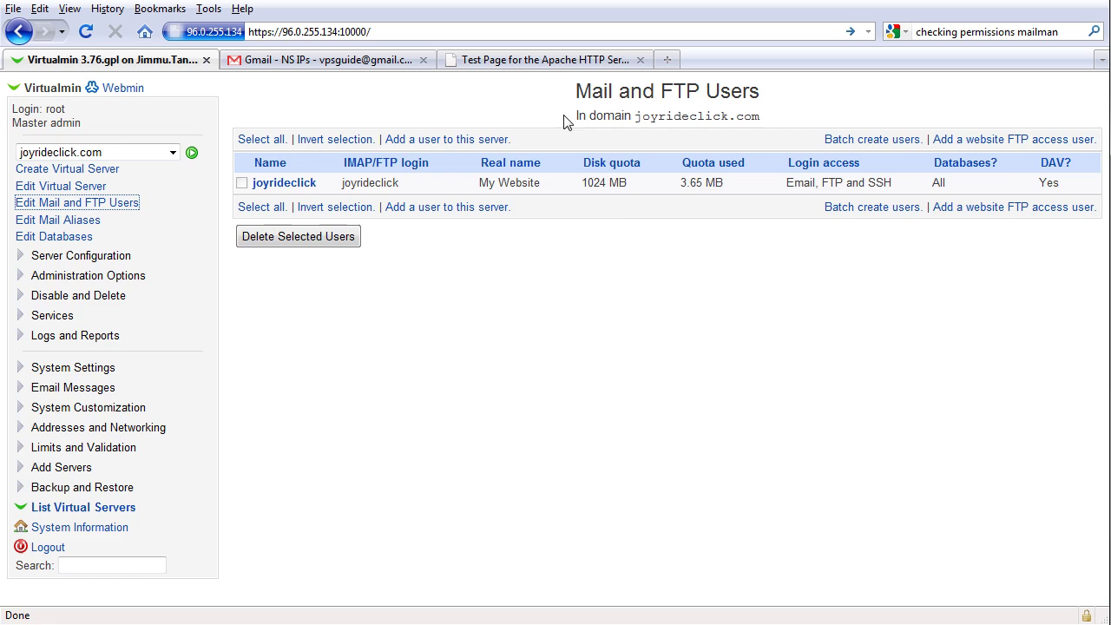
click(565, 62)
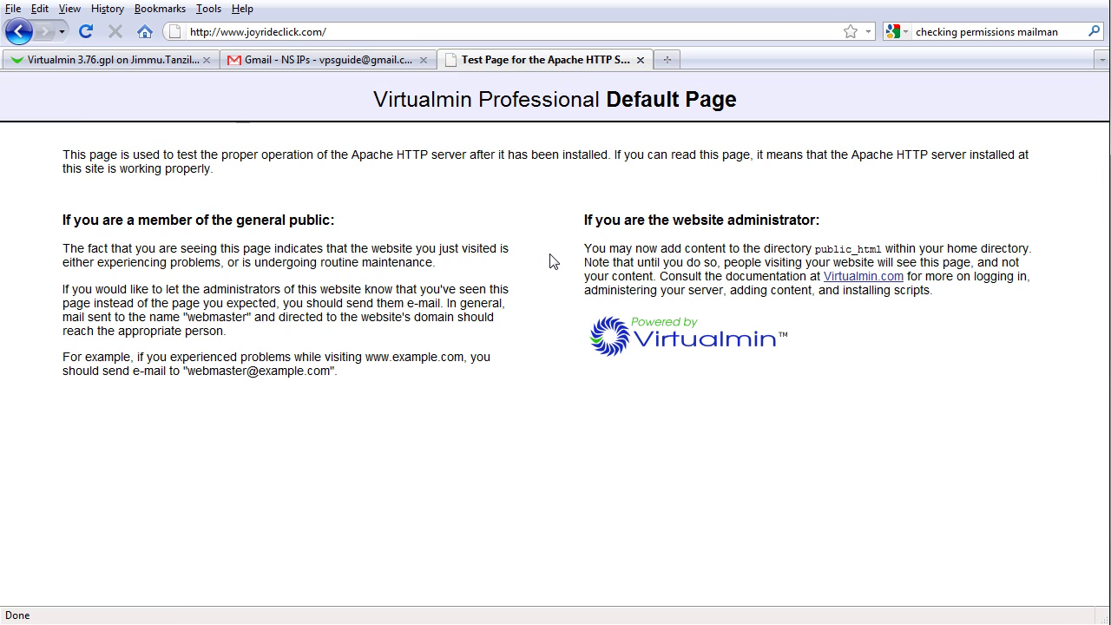
key(F5)
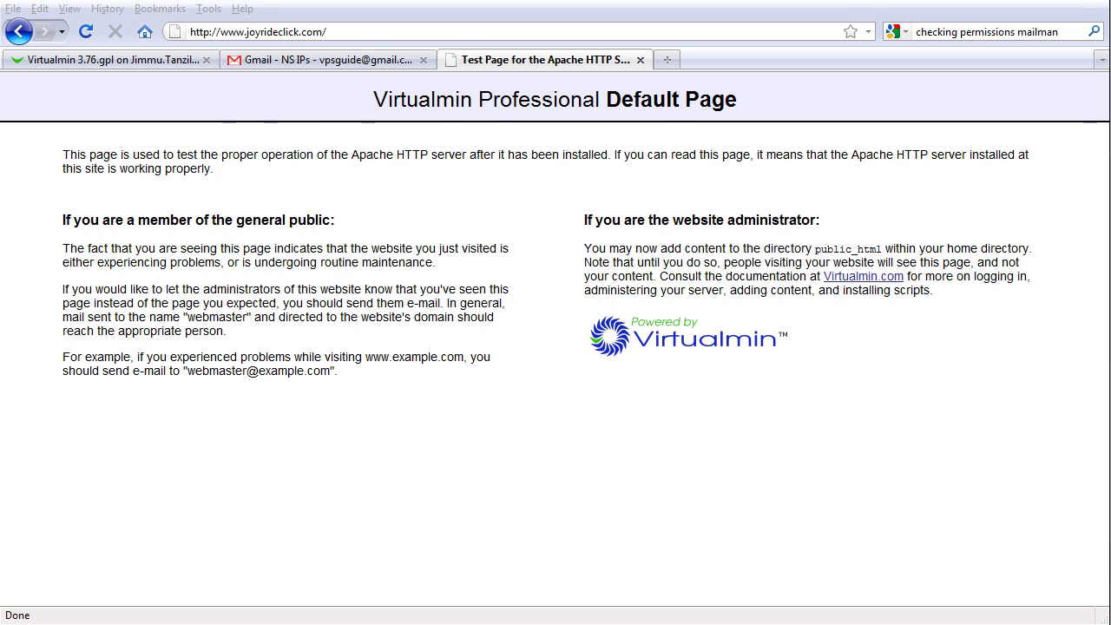
key(alt+Tab)
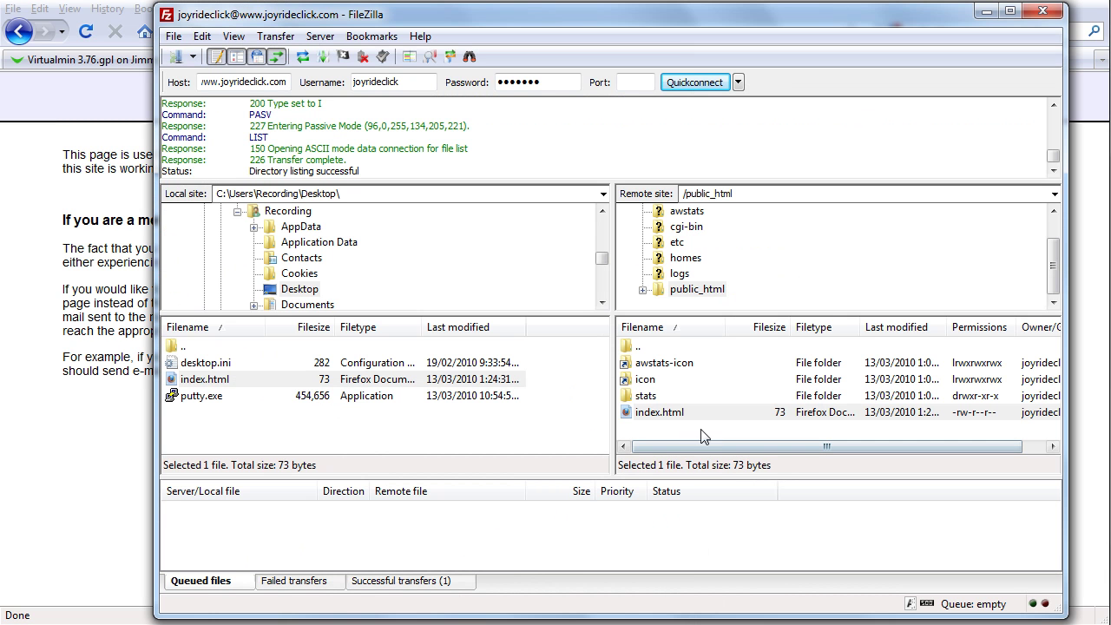